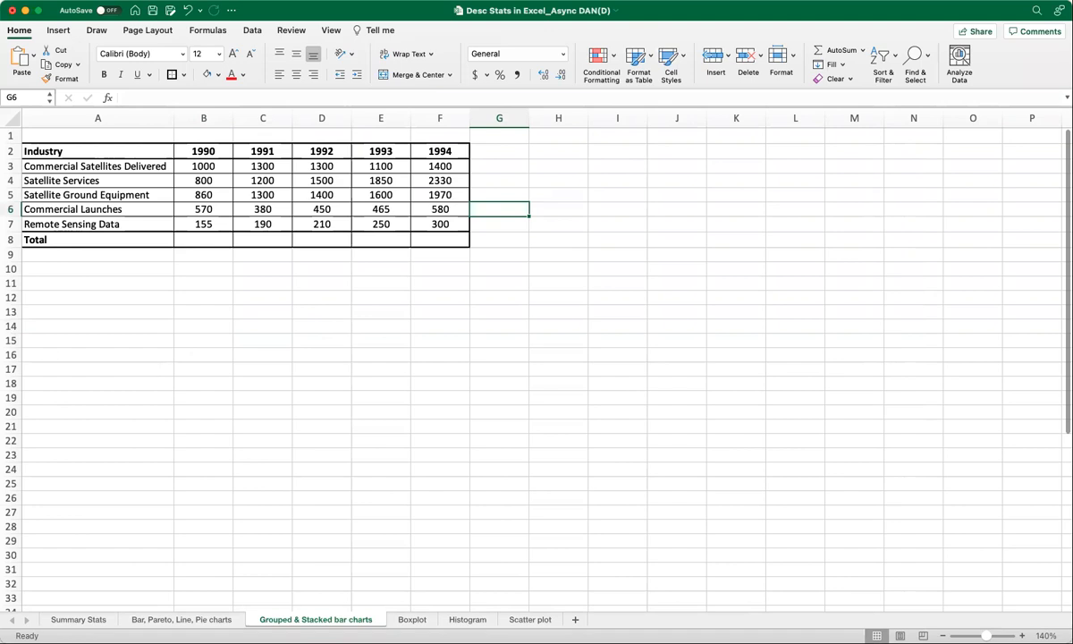
Insert a column chart from the Commercial Satellites Delivered row, A3:F3.
left_click_drag(79, 163, 442, 167)
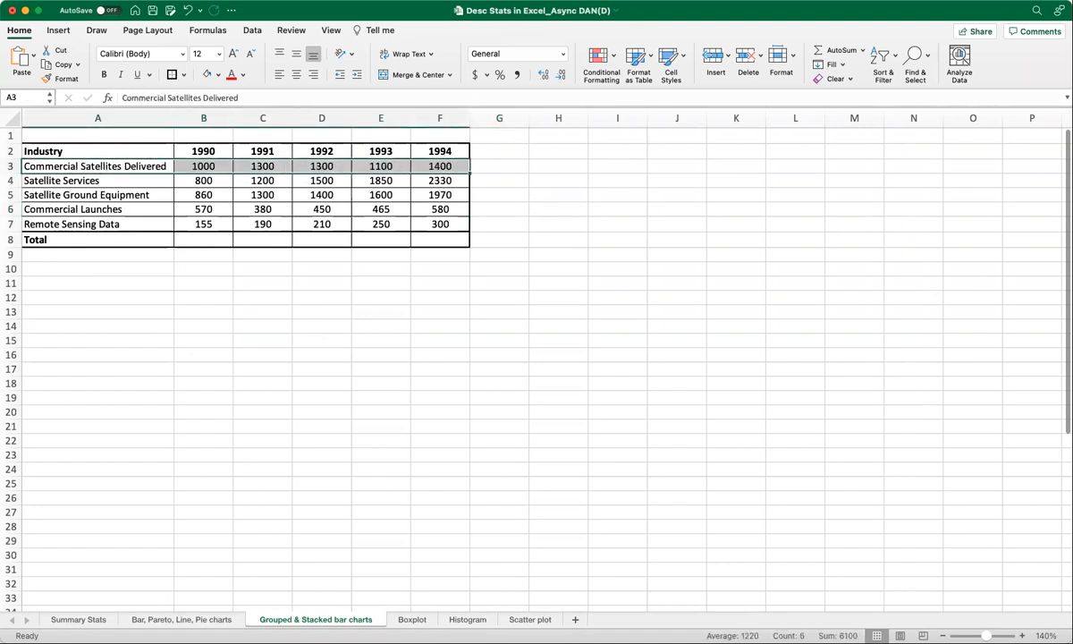
left_click(59, 30)
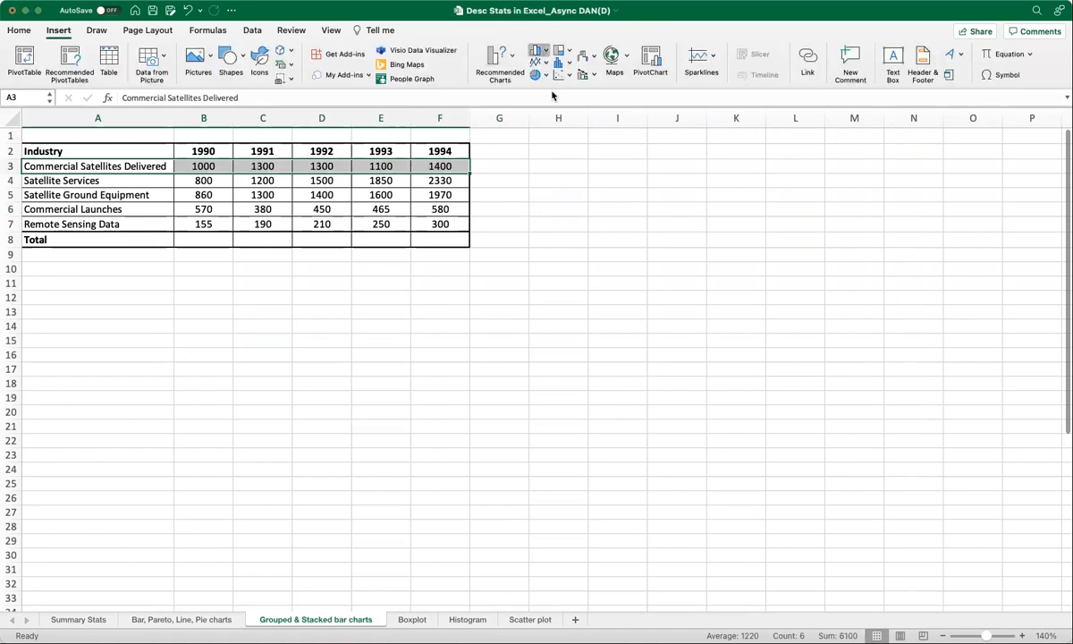
left_click(553, 96)
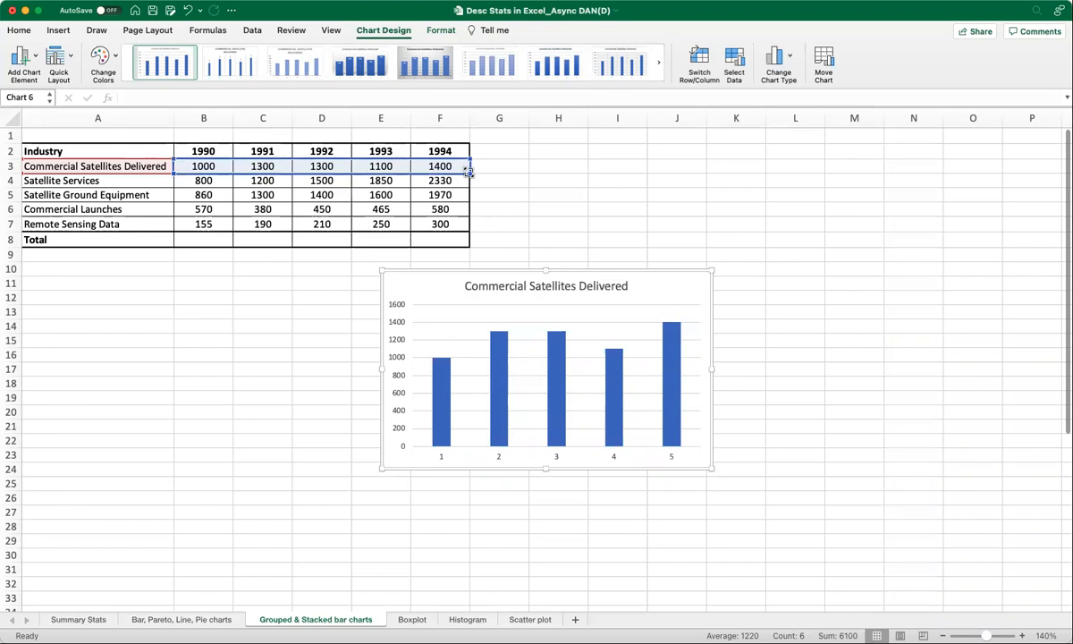
Extend the chart's data range down through row 7, then delete the chart.
left_click_drag(467, 173, 469, 187)
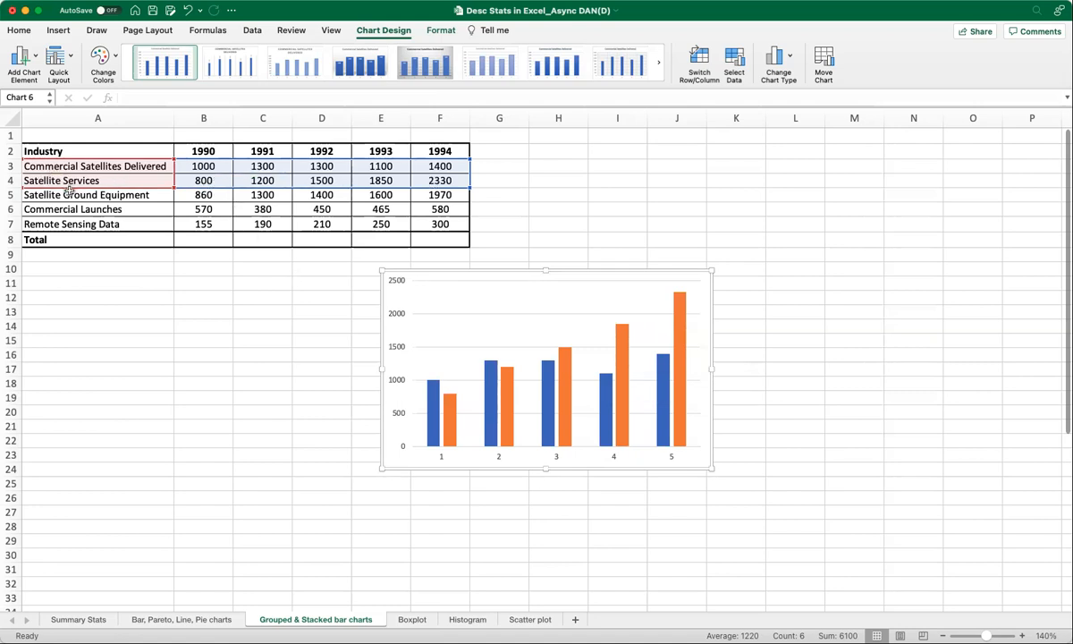
left_click_drag(469, 192, 468, 231)
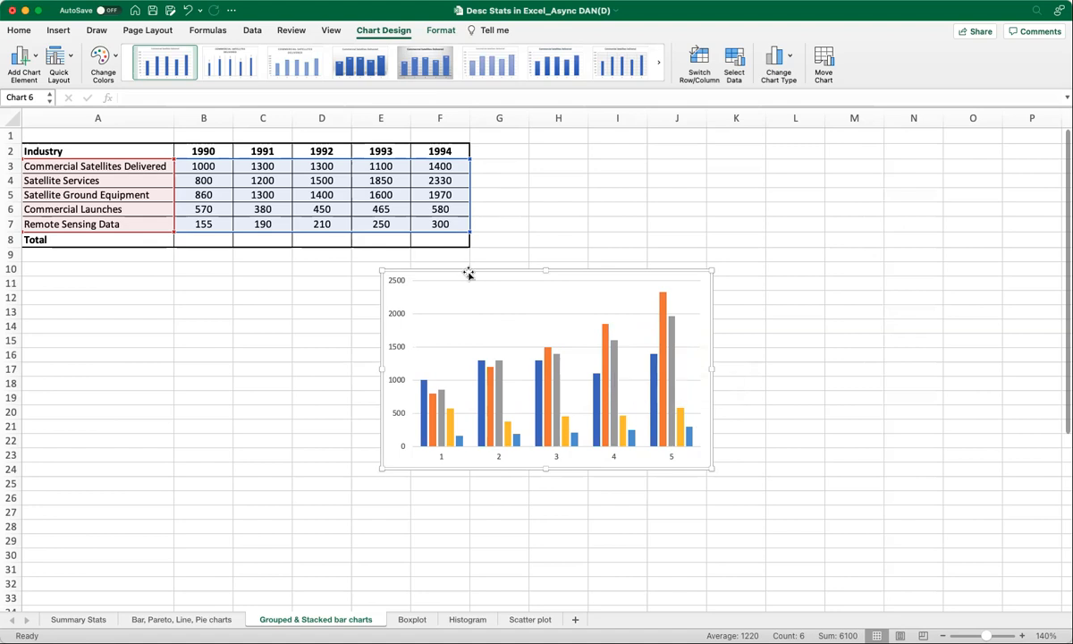
key("Delete")
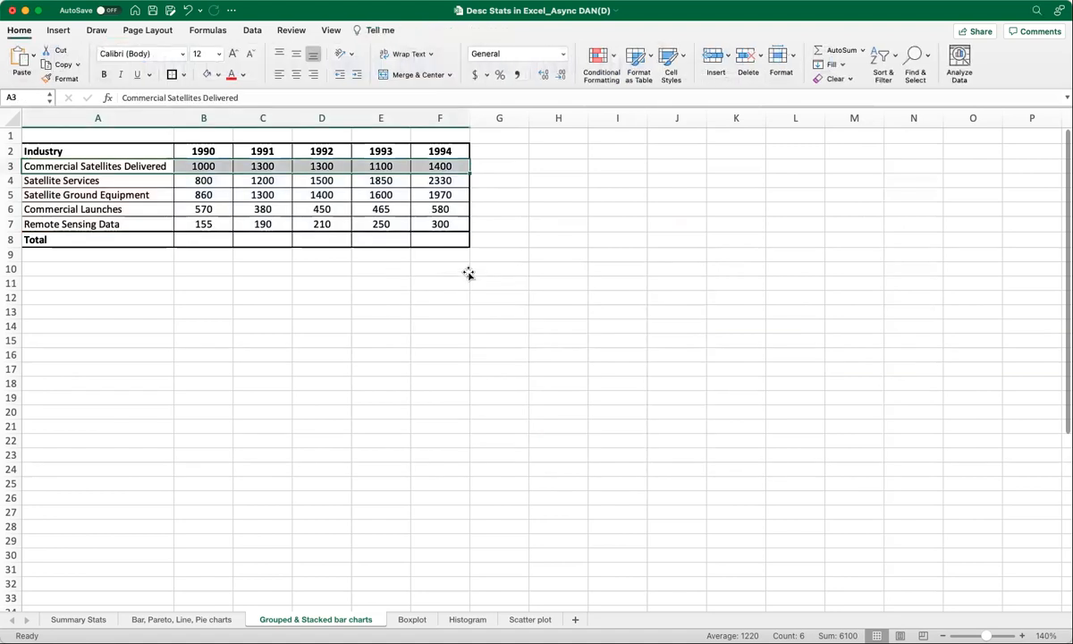
Select the table data A3:F7 and insert a default clustered column chart.
left_click(375, 341)
left_click_drag(107, 166, 434, 217)
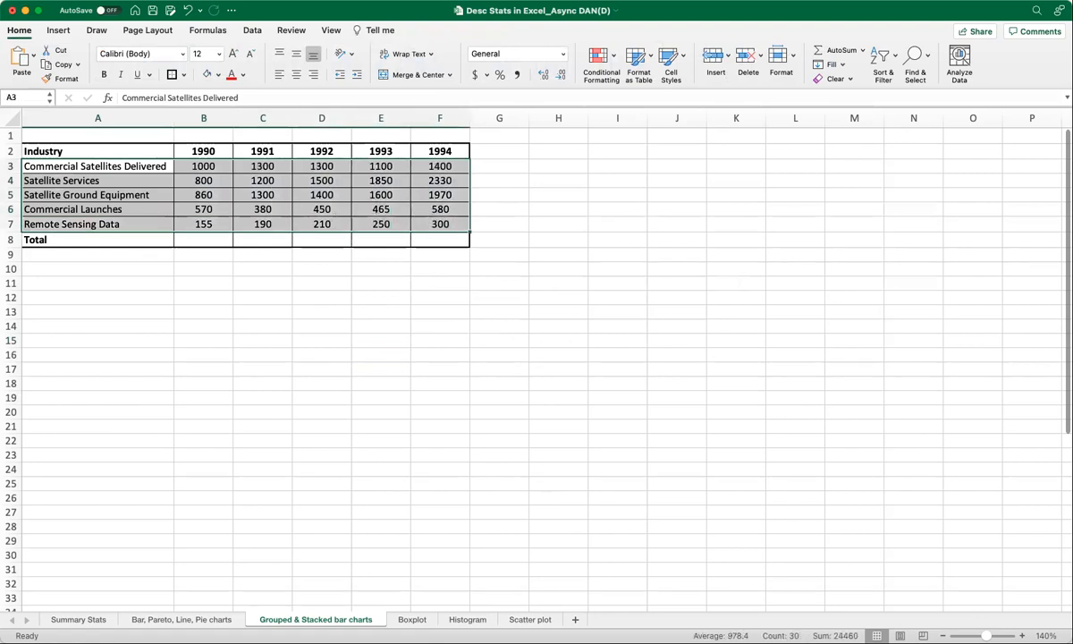
left_click(59, 31)
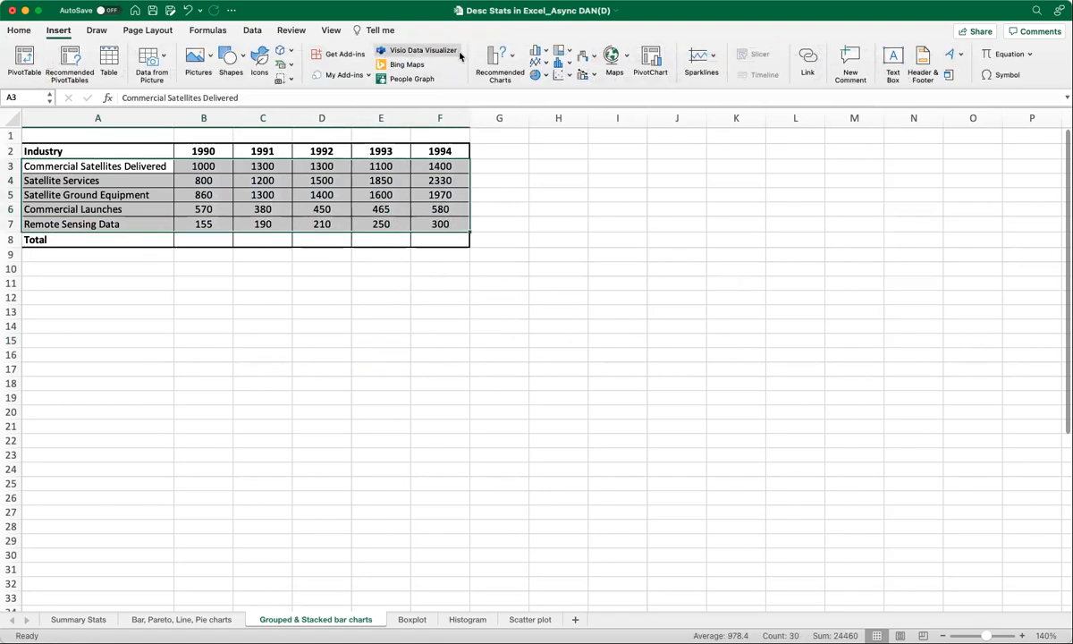
left_click(512, 59)
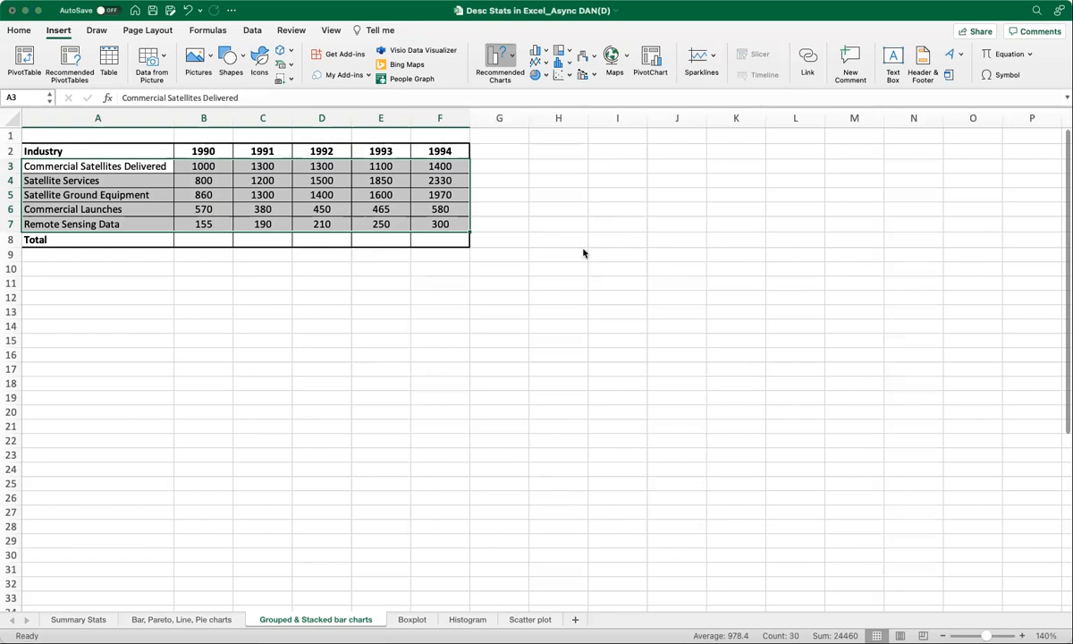
key("alt+F1")
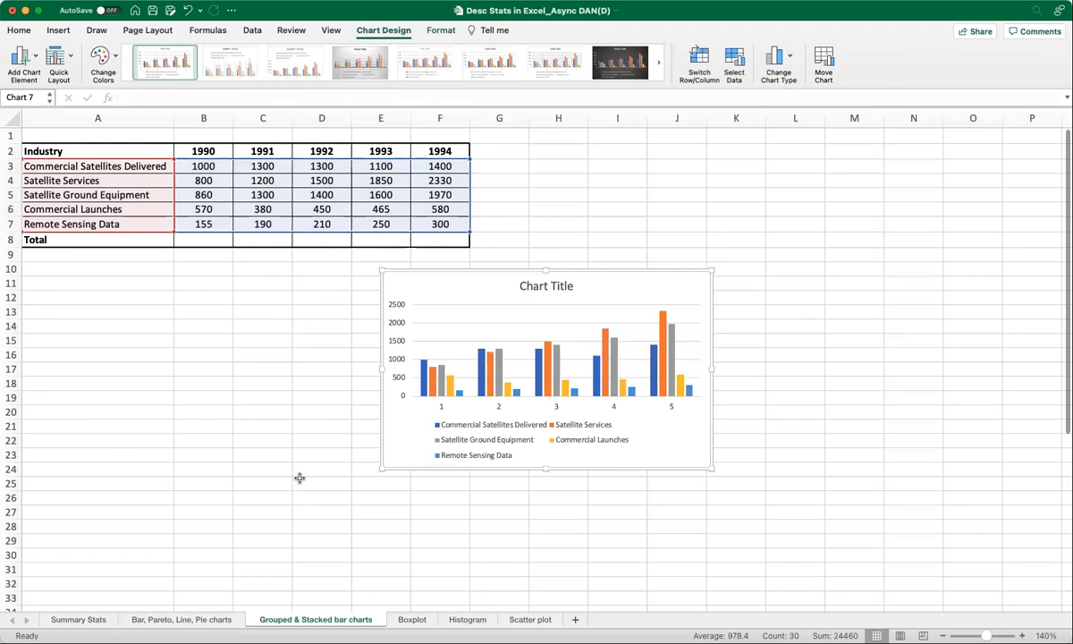
Enlarge the chart and move it just below the table, starting at column A.
left_click_drag(378, 472, 288, 522)
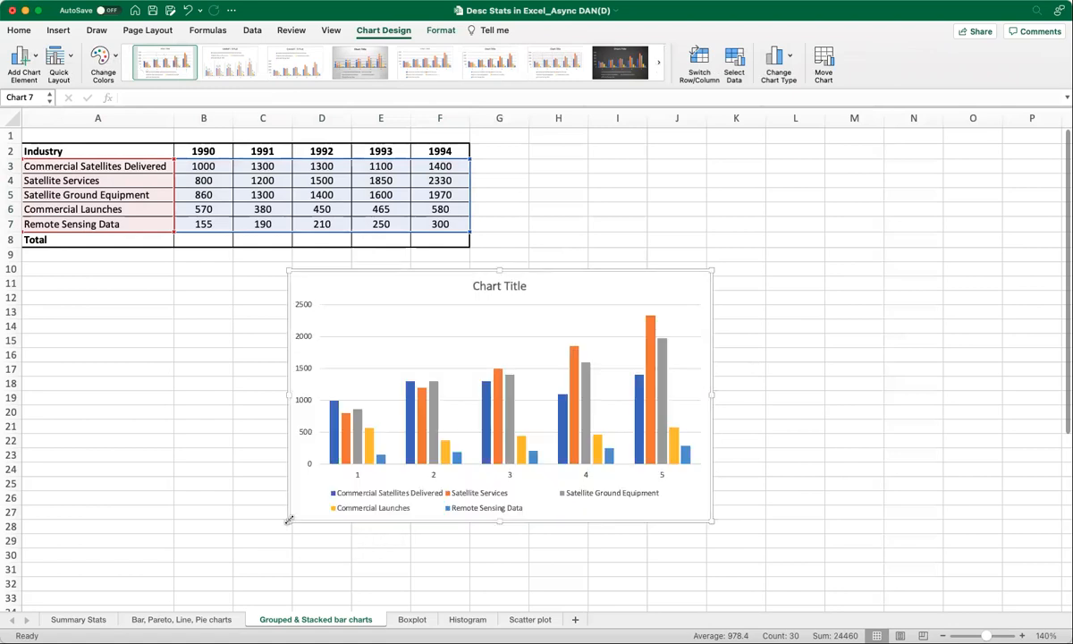
left_click_drag(418, 281, 201, 274)
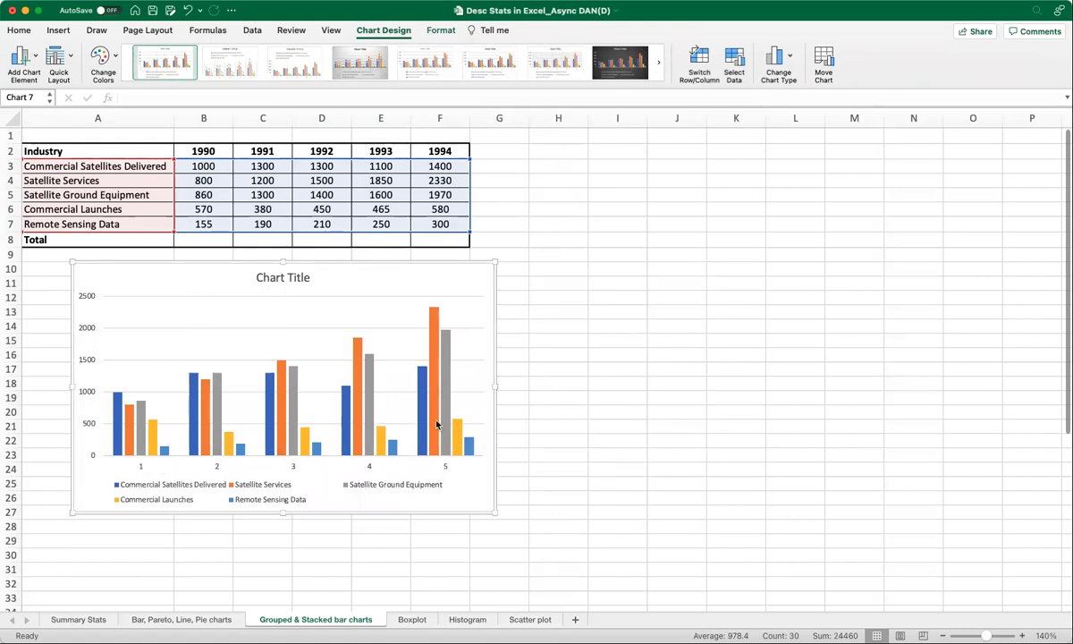
Set the chart title to US Space Revenues 1990-1994.
left_click(281, 281)
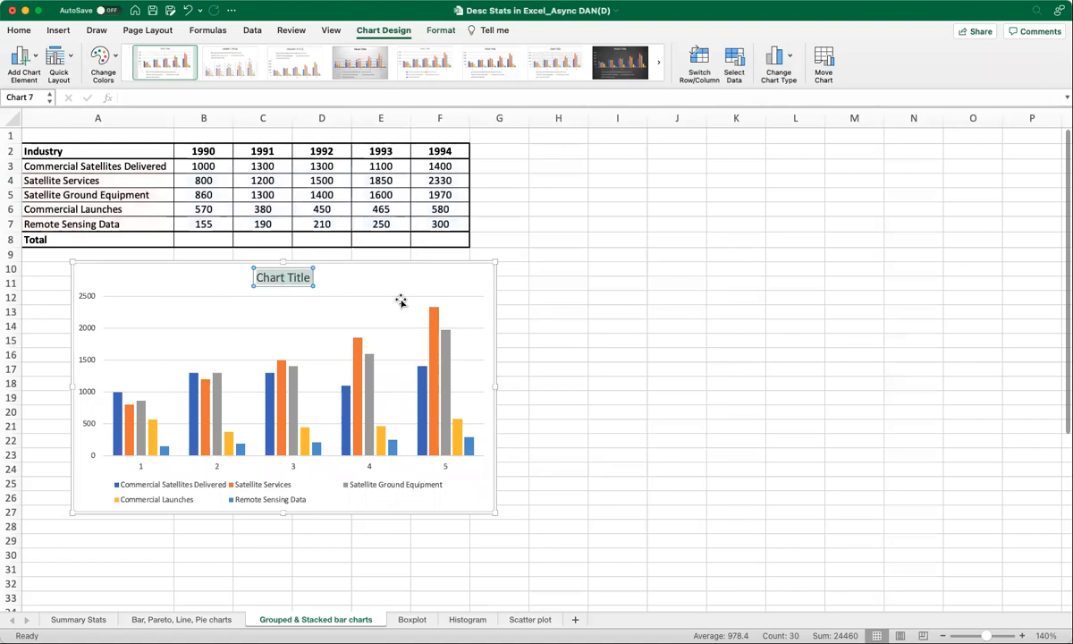
type("US Space Reveneus")
key("BackSpace")
key("BackSpace")
key("BackSpace")
type("ues 1990-1994")
left_click(436, 281)
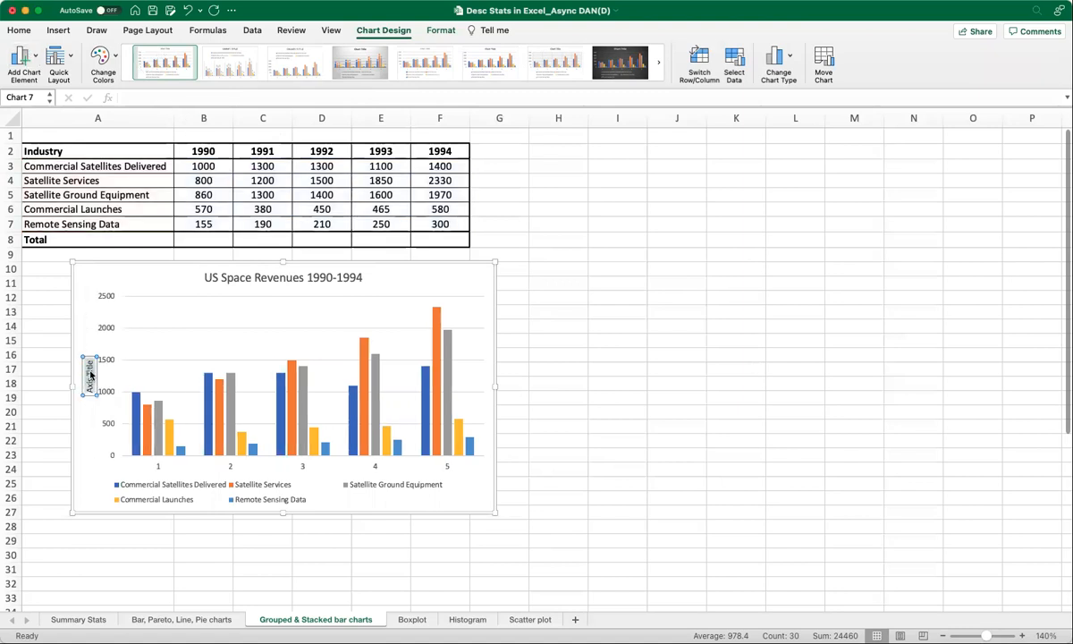
Set the vertical axis title to Revenues (in '000s USD).
type("Revenues")
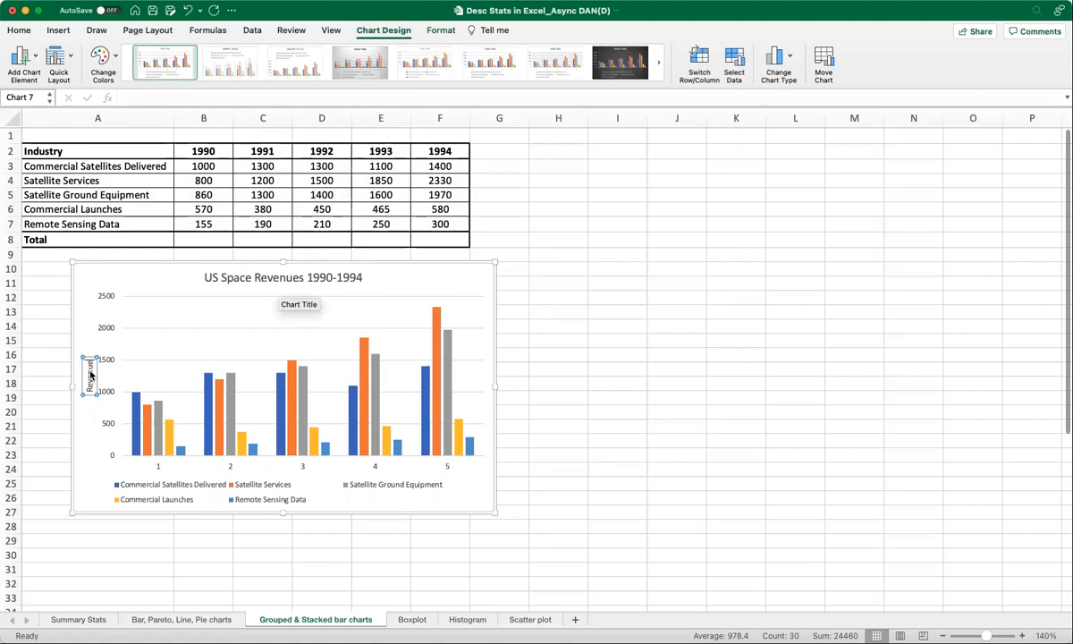
type(" (in '000s)")
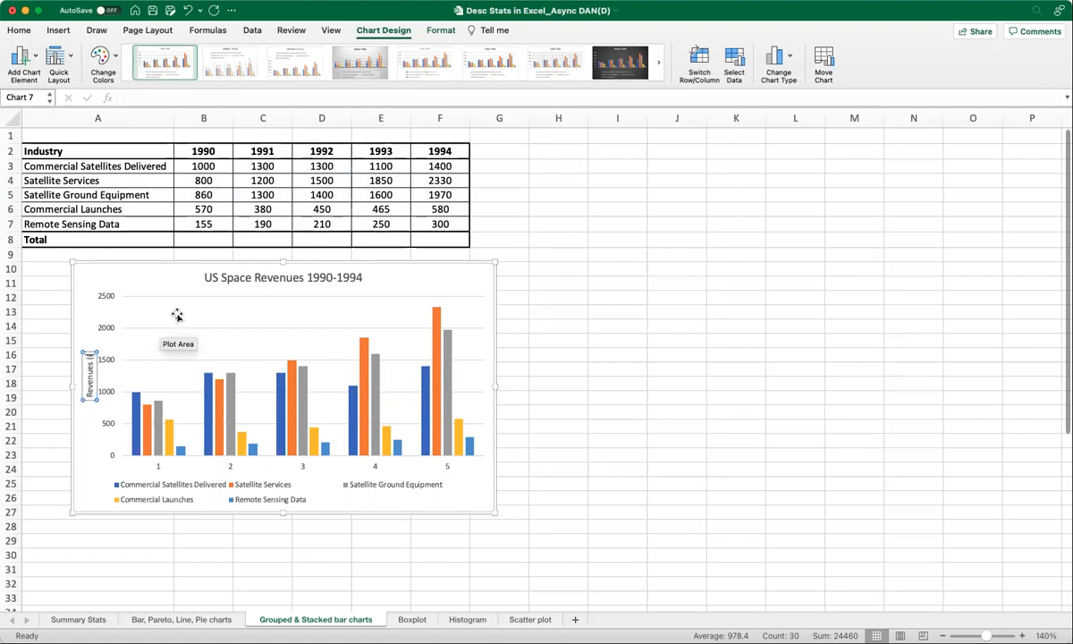
type(" USD)")
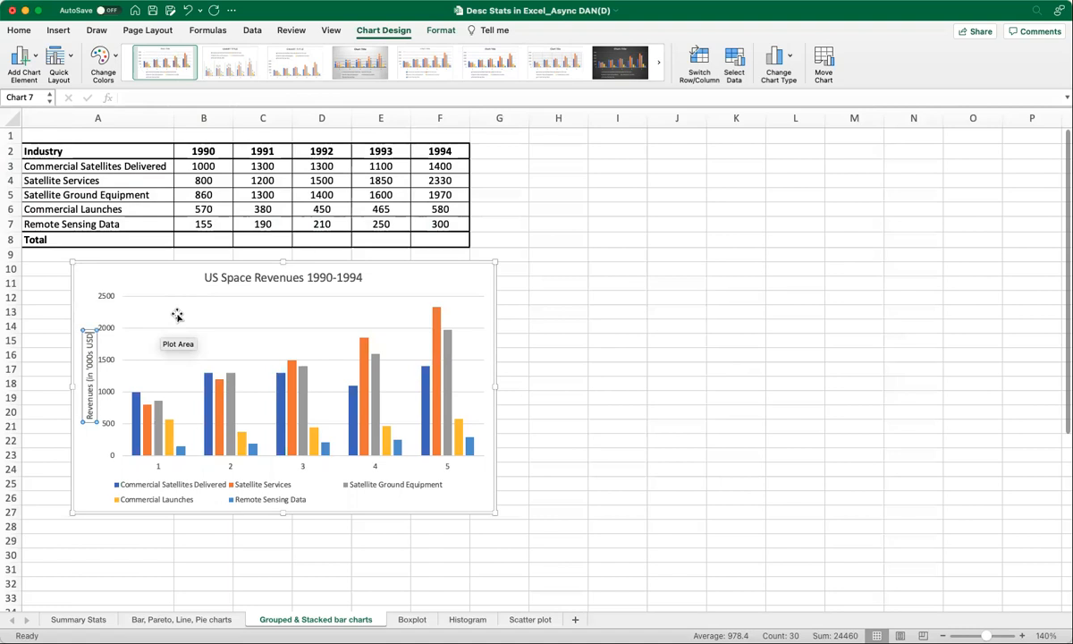
left_click(166, 270)
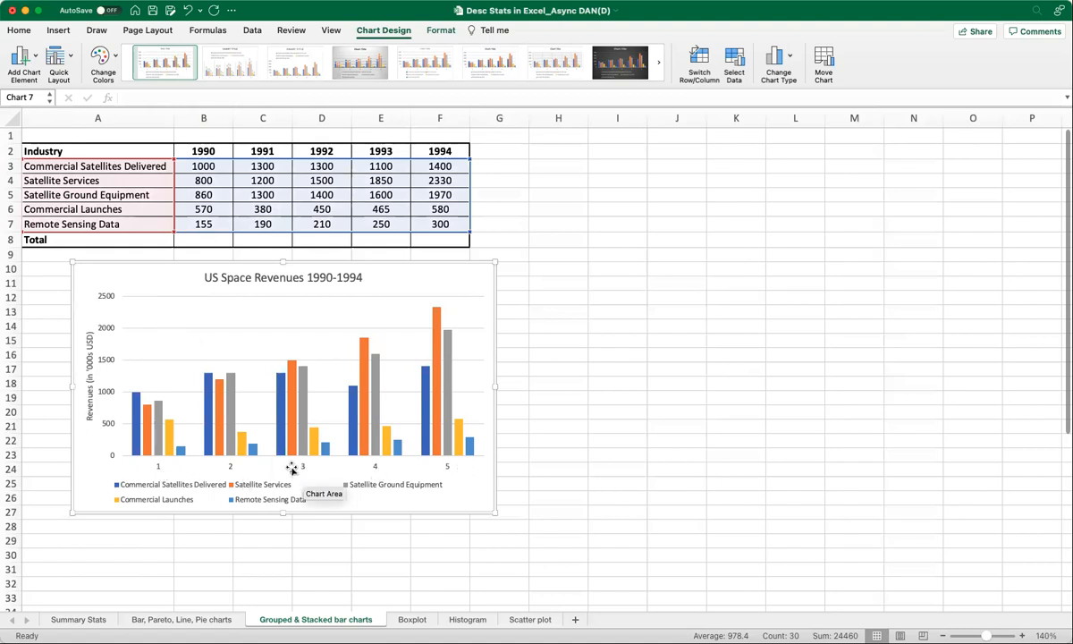
Set the horizontal axis labels to the year headers B2:F2 through Select Data.
left_click(158, 469)
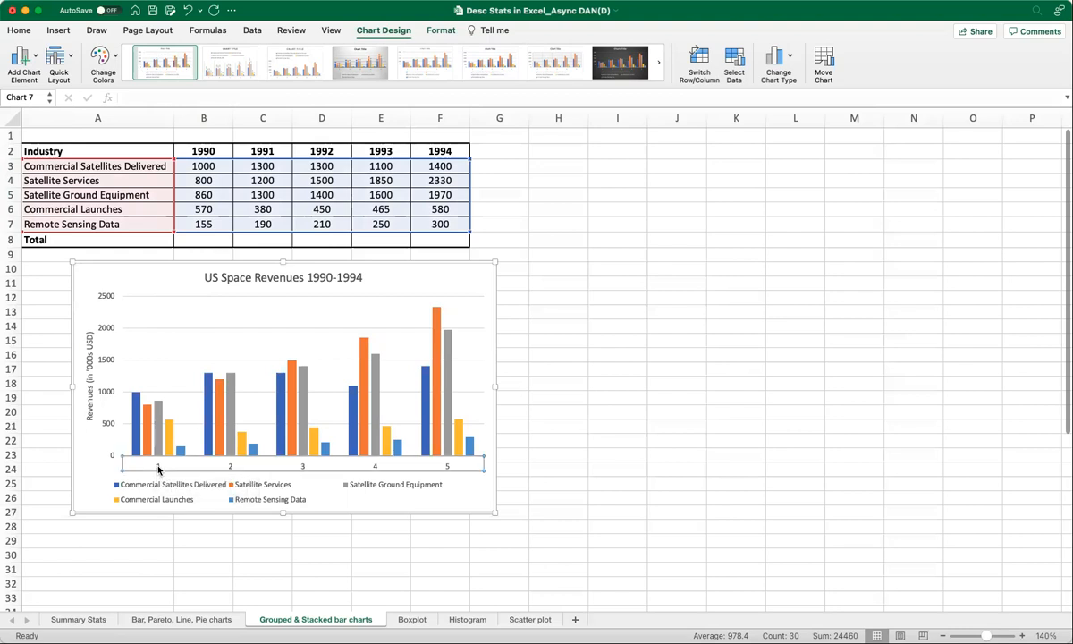
right_click(470, 468)
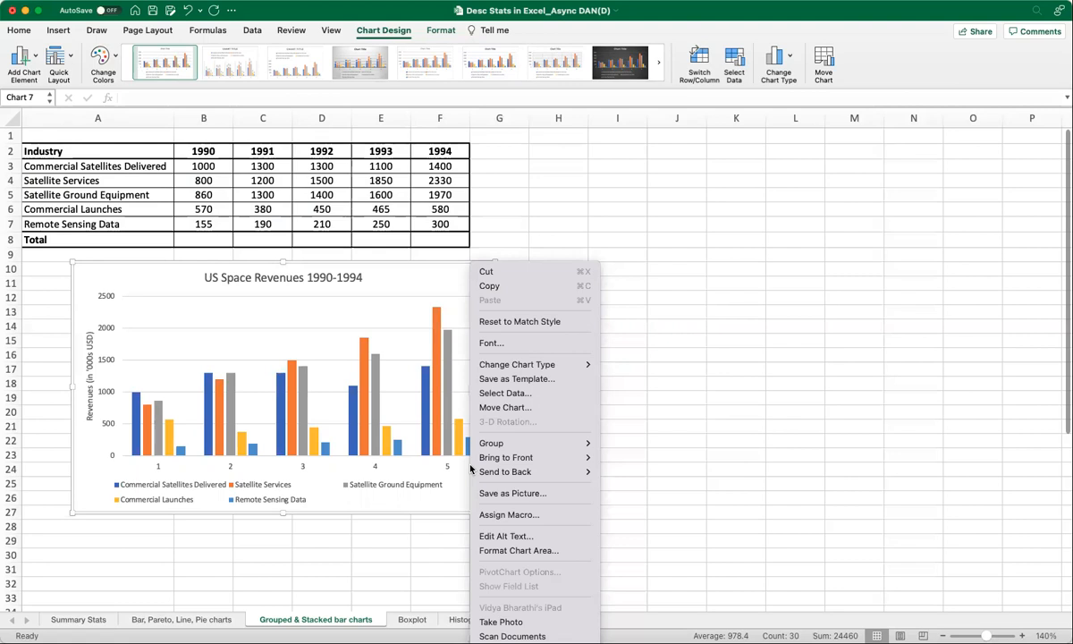
left_click(462, 471)
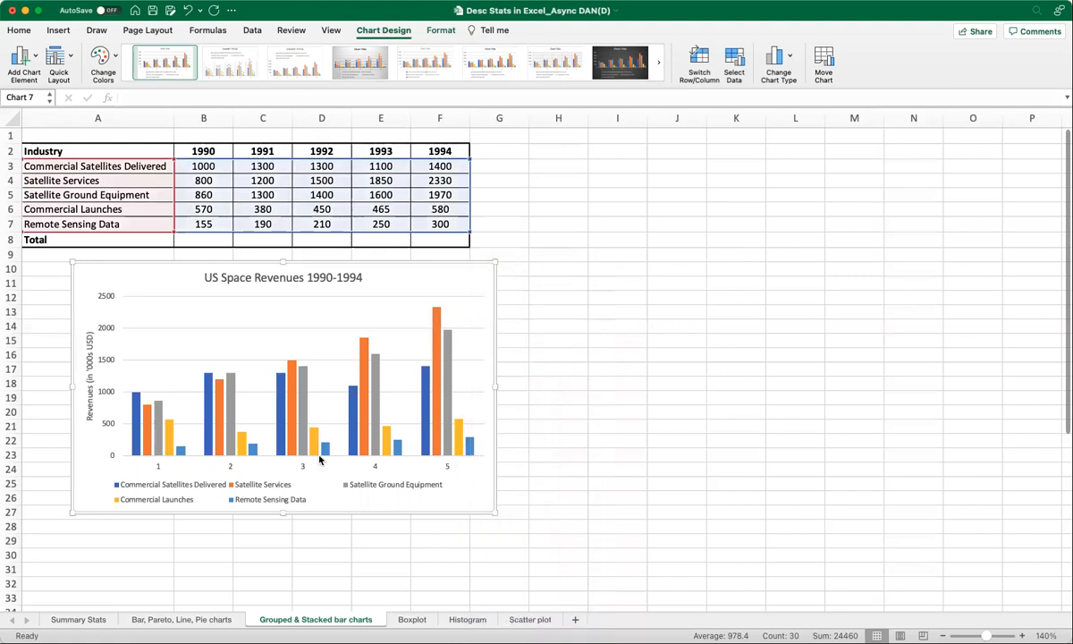
left_click(301, 468)
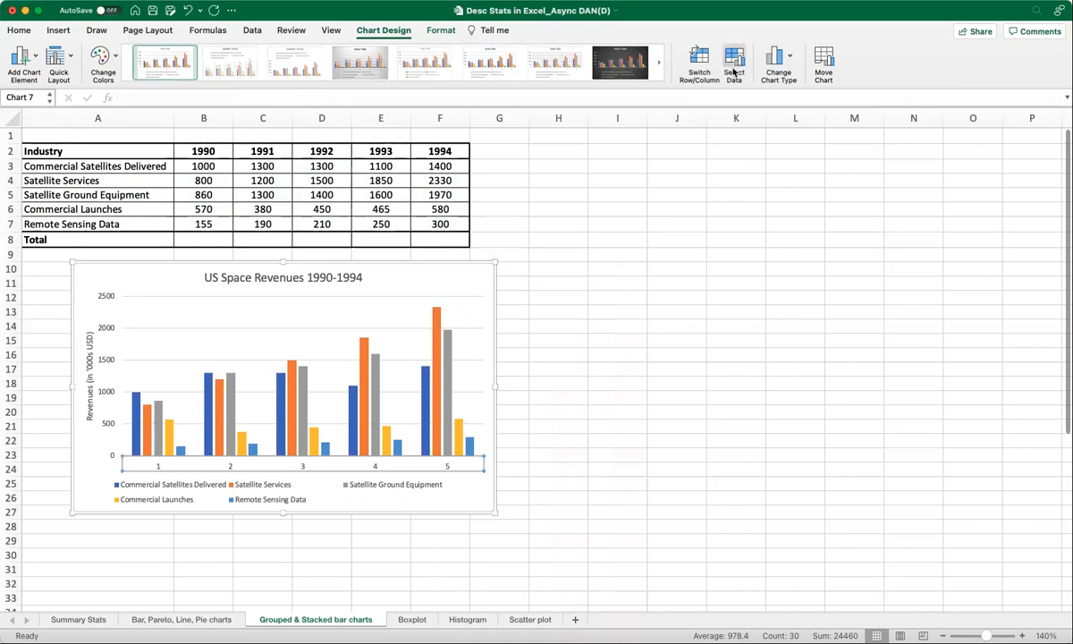
left_click(734, 72)
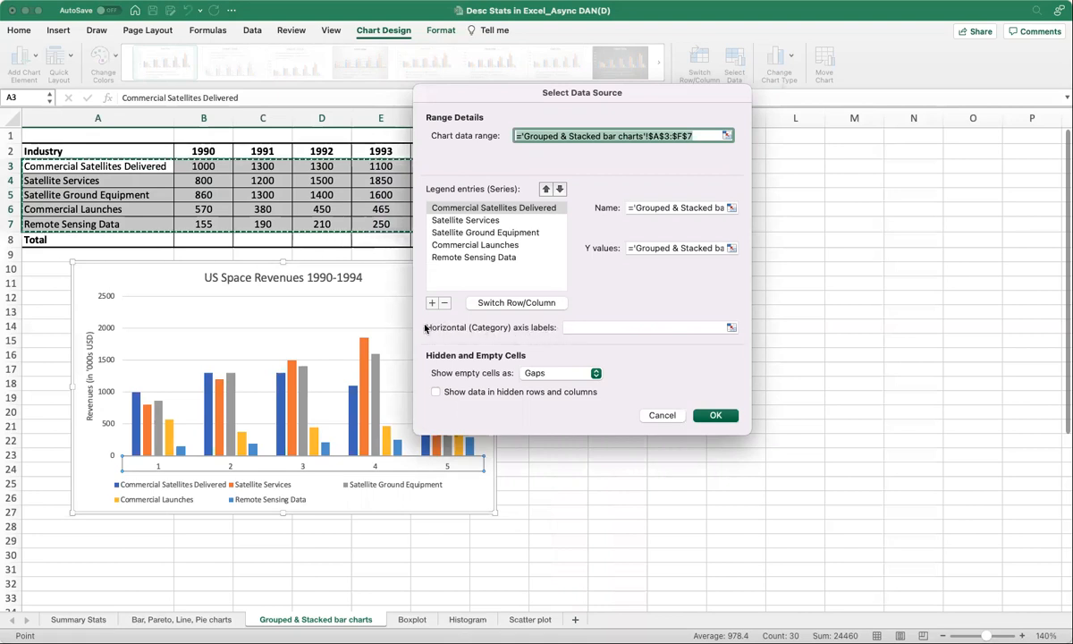
left_click(596, 327)
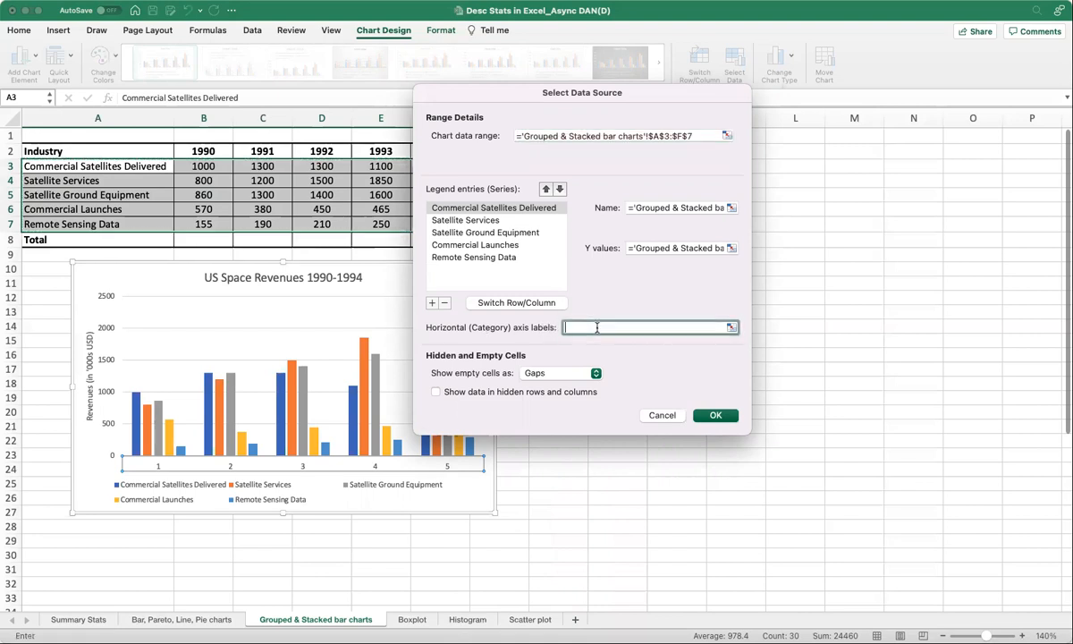
left_click(731, 328)
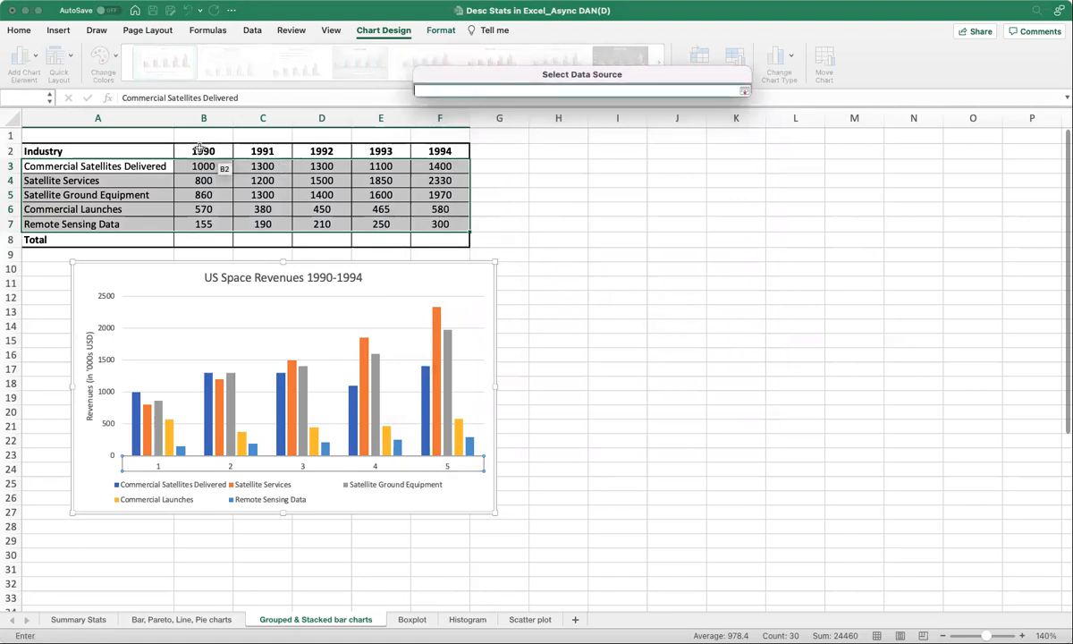
left_click_drag(200, 150, 289, 150)
left_click_drag(446, 151, 446, 151)
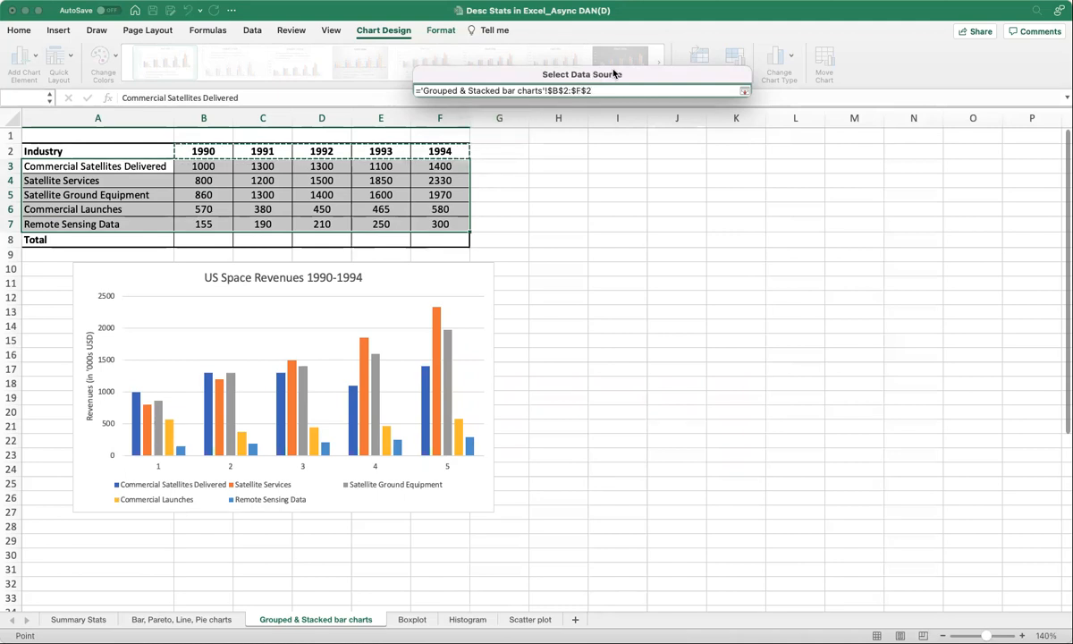
left_click(743, 93)
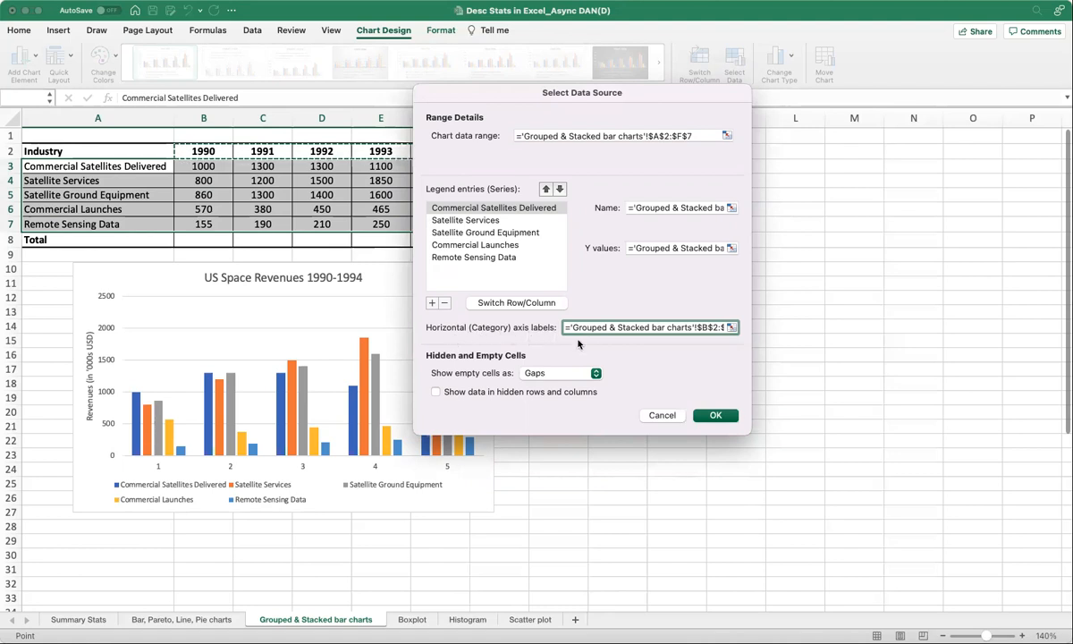
left_click(715, 416)
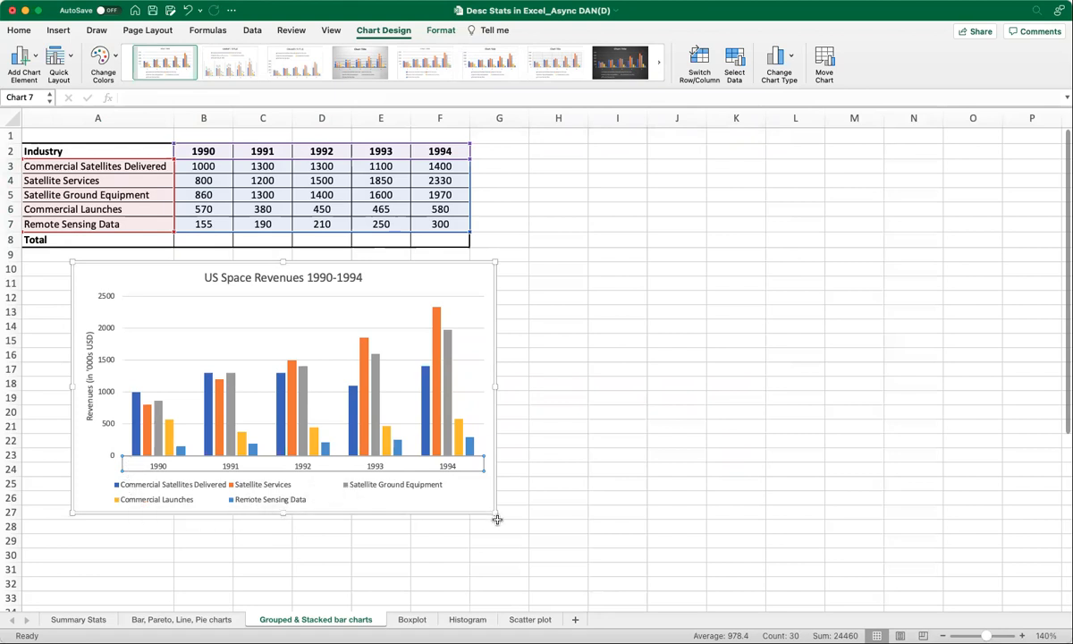
Enlarge the chart by extending its lower-right corner to about row 29, column G.
left_click_drag(494, 513, 543, 547)
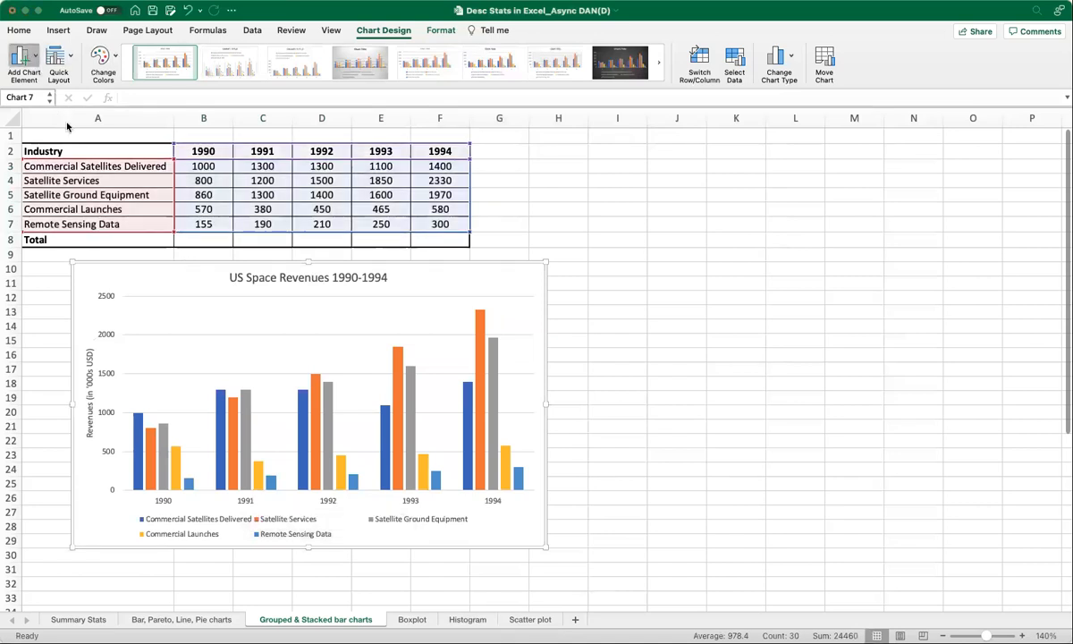
Try adding data labels to the columns, then undo it.
left_click(172, 152)
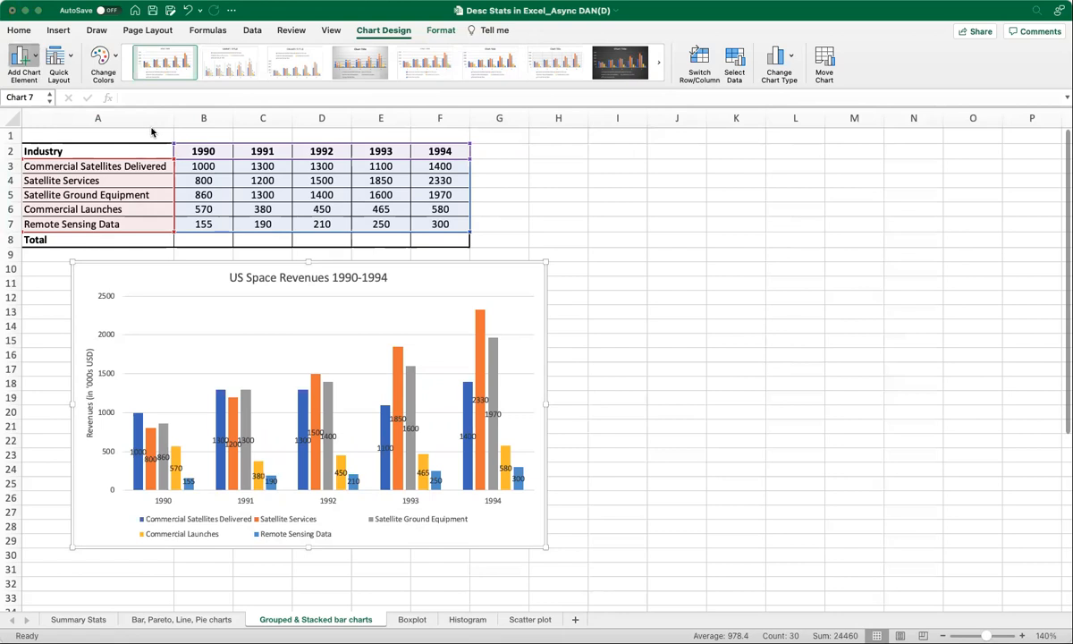
key("super+z")
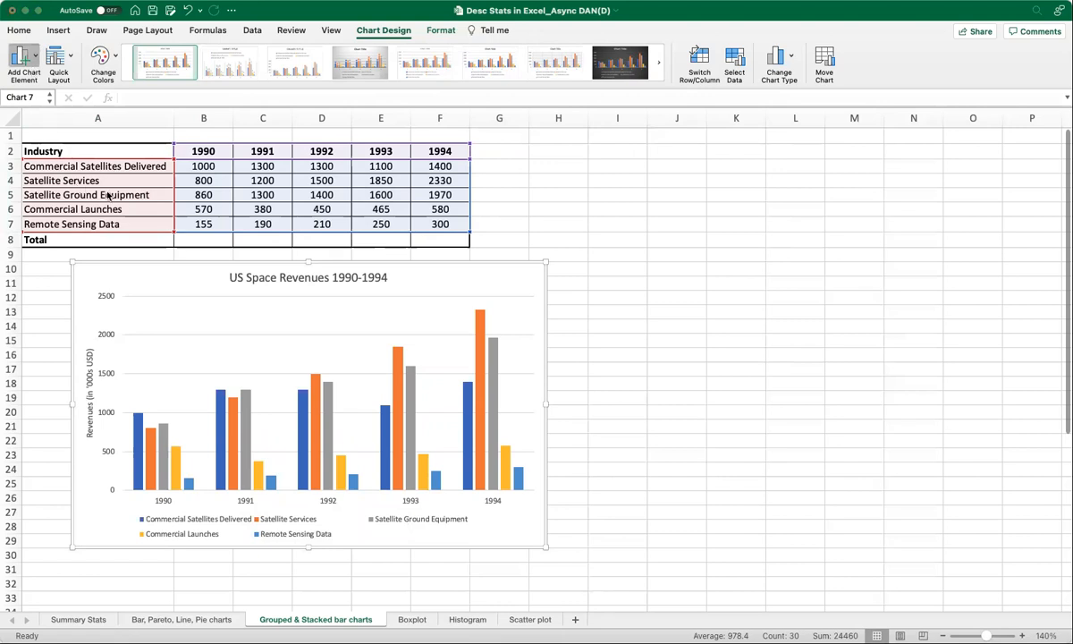
key("super+z")
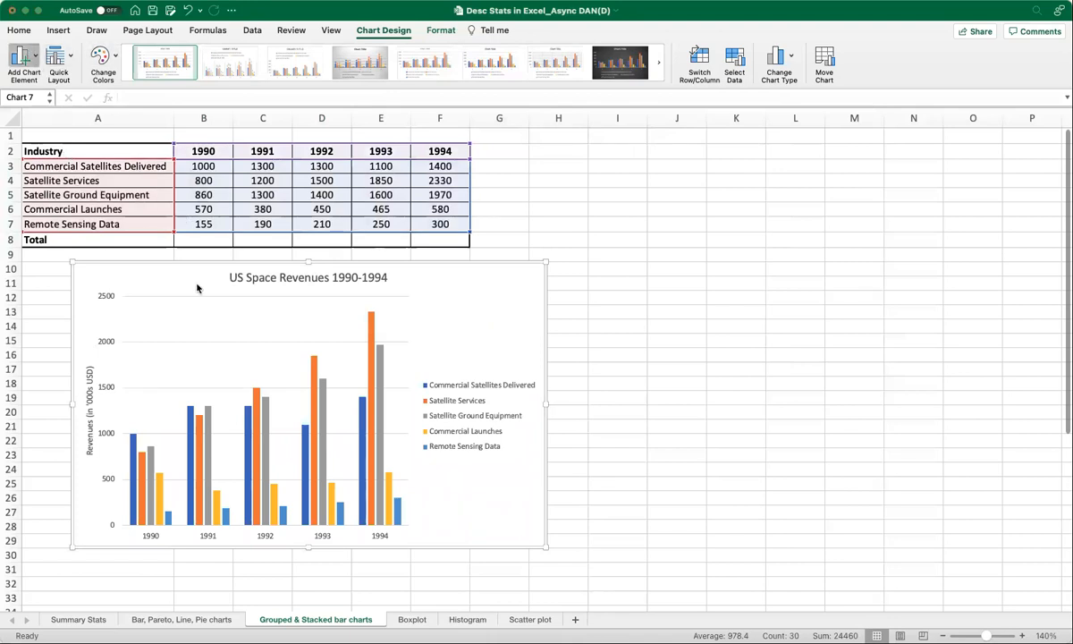
key("super+y")
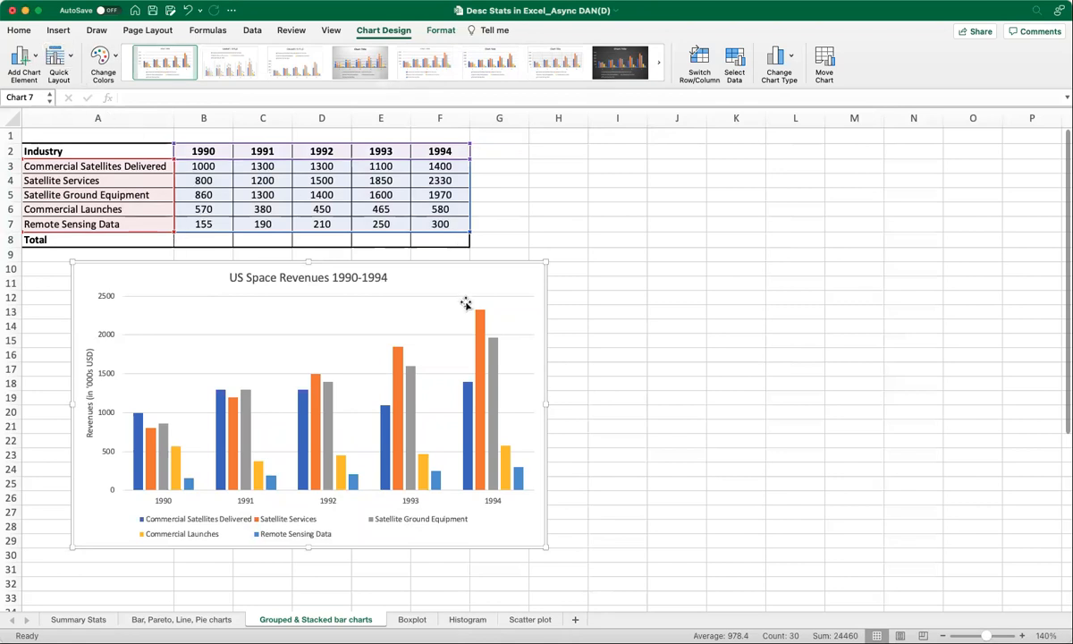
left_click(72, 60)
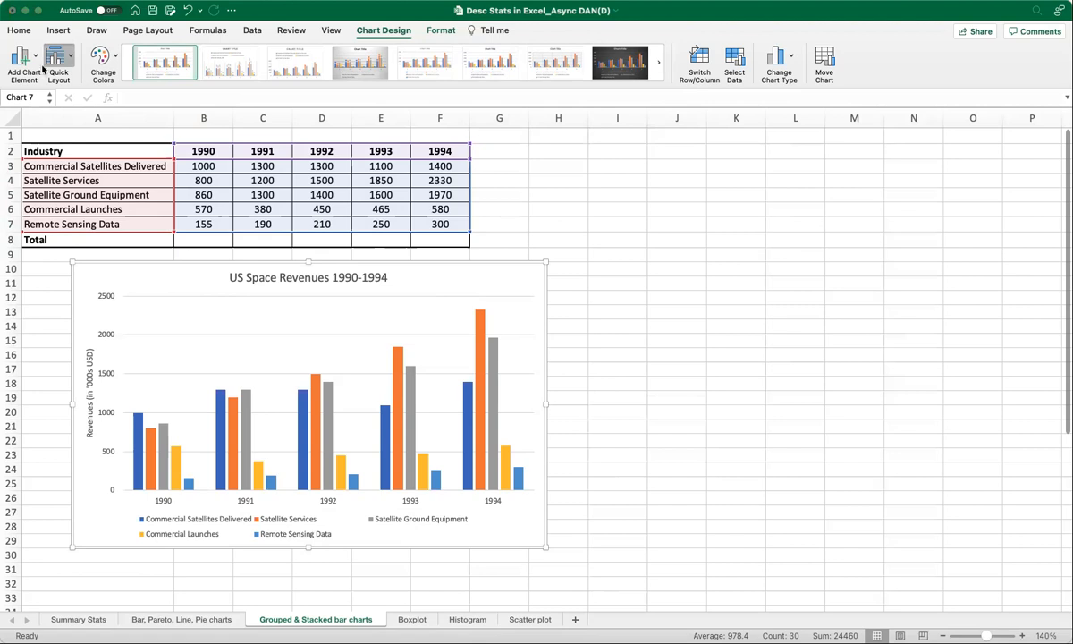
left_click(82, 48)
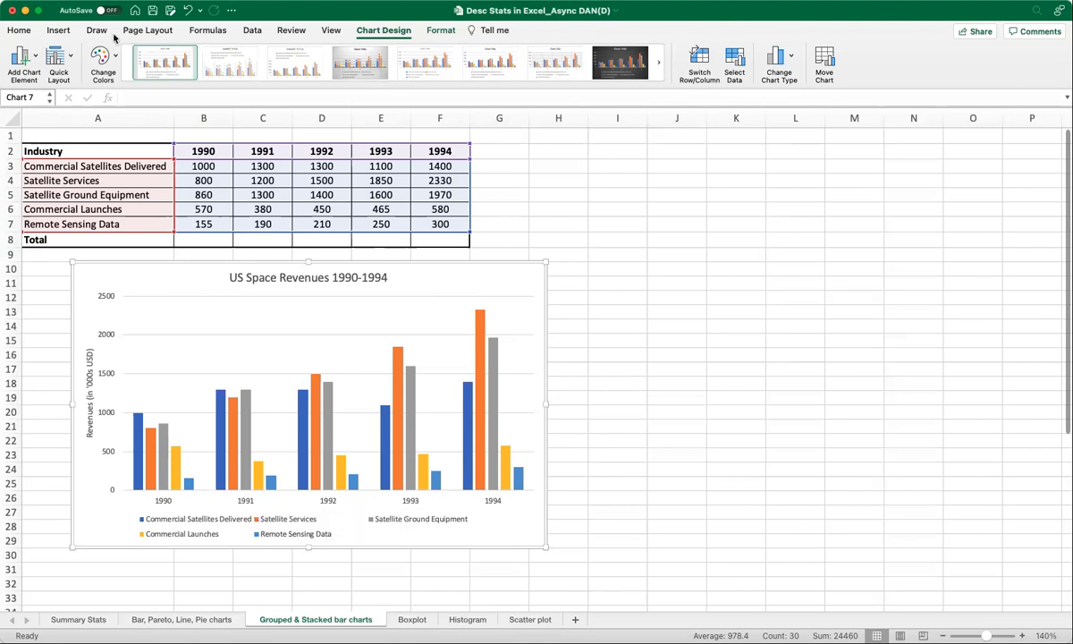
Move the clustered column chart slightly left so it starts near column A.
left_click(204, 195)
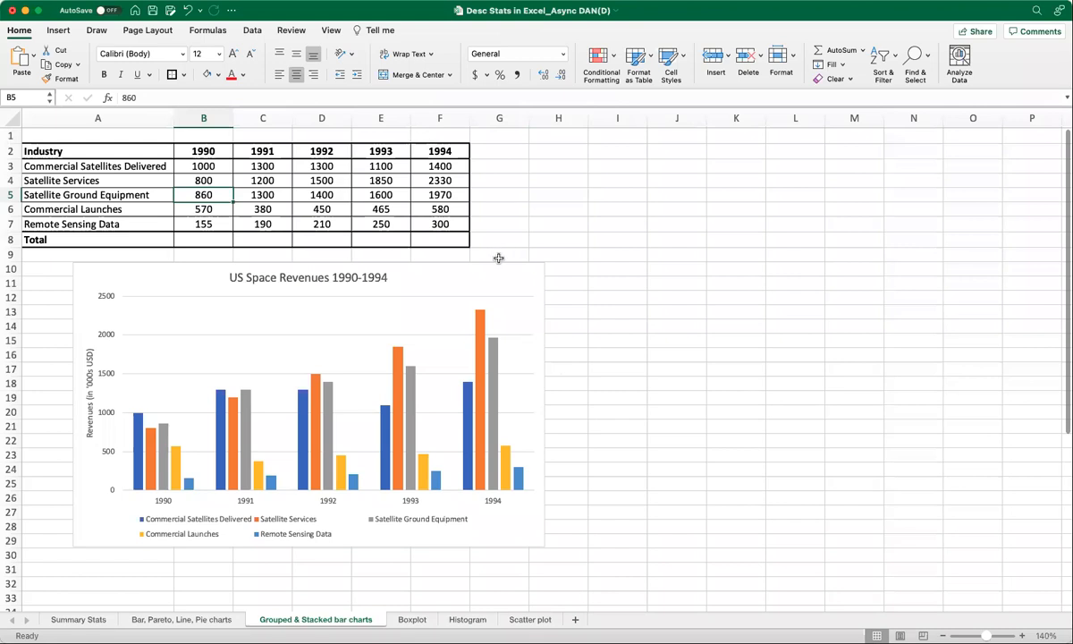
left_click_drag(503, 276, 480, 273)
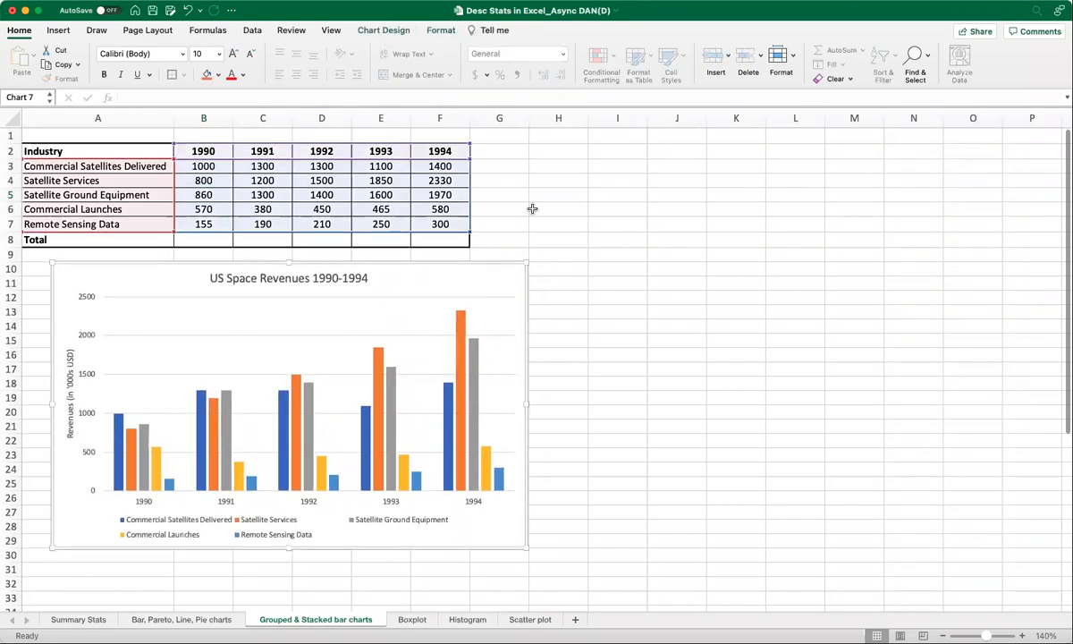
left_click(547, 185)
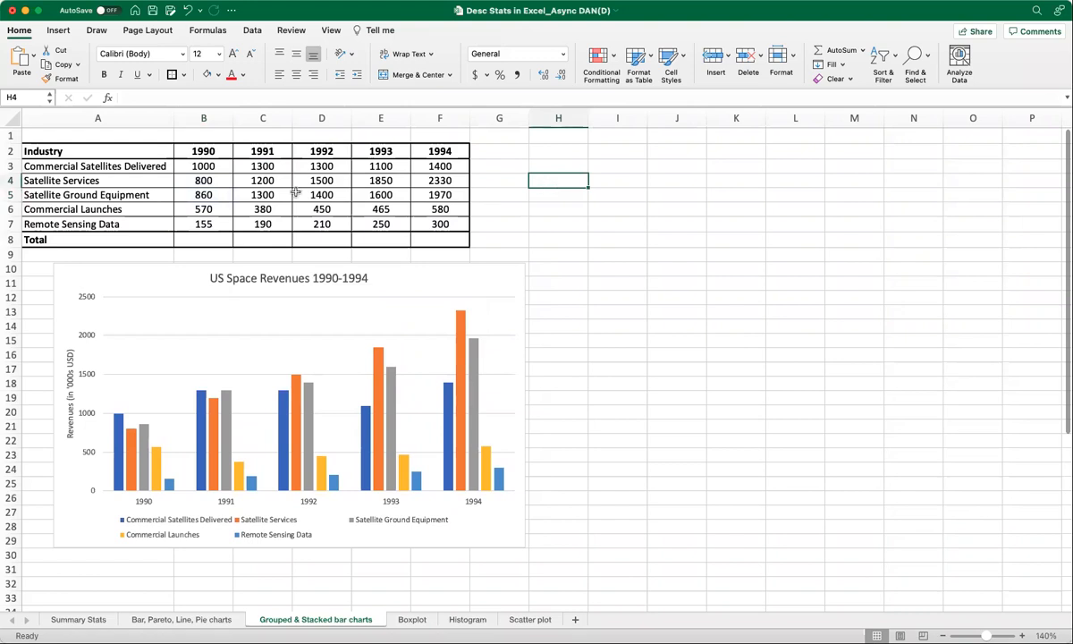
Insert a stacked column chart from A3:F7 and place it beside the clustered chart, spanning about columns I to O.
left_click(130, 168)
mouse_move(130, 167)
left_mouse_down()
mouse_move(151, 220)
mouse_move(429, 223)
left_mouse_up()
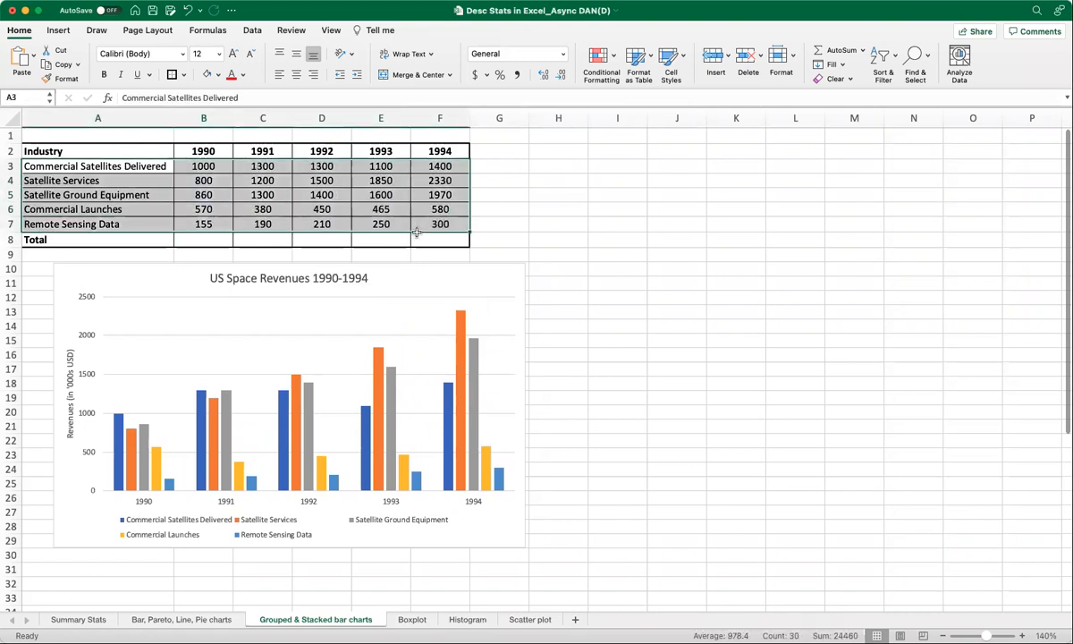
left_click(59, 31)
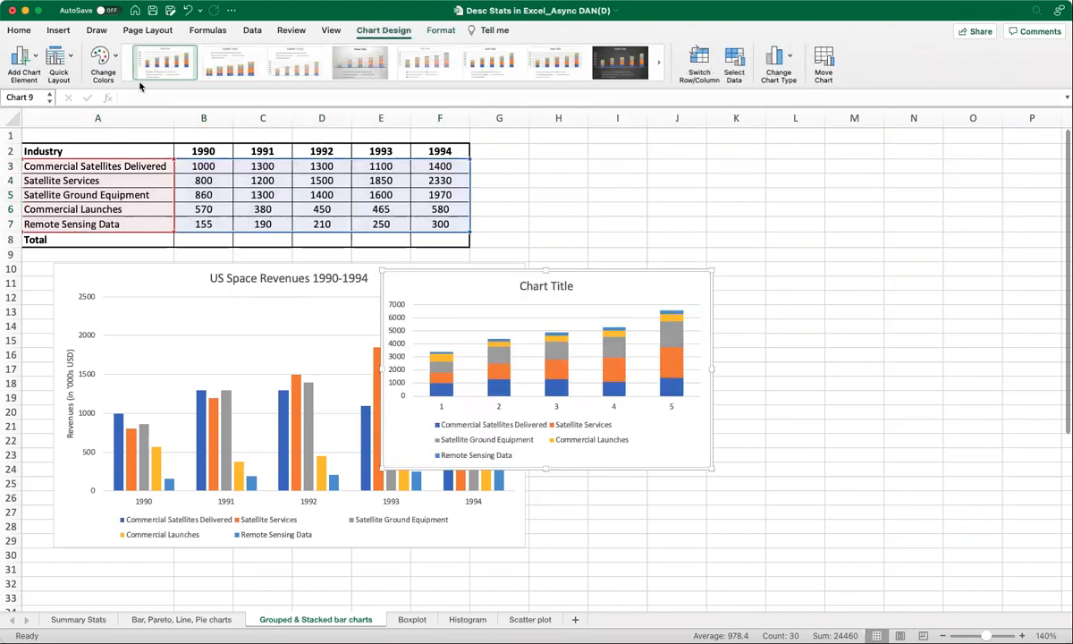
left_click_drag(670, 283, 830, 276)
left_click_drag(872, 460, 975, 543)
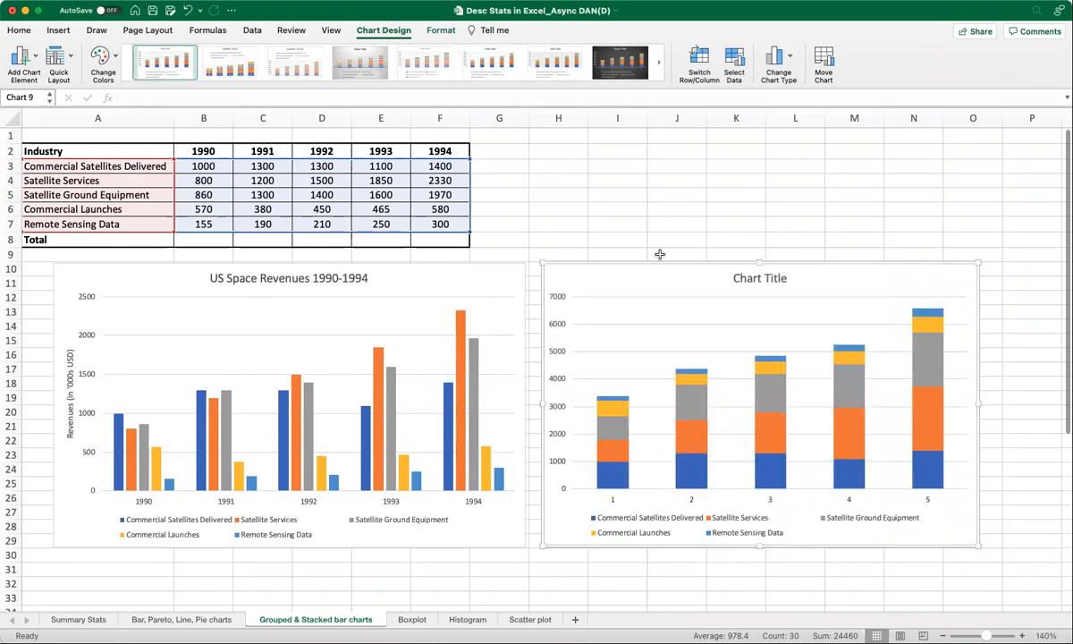
Set the stacked chart's title to US Space Revenues 1990-1994.
scroll(611, 611, "right", 3)
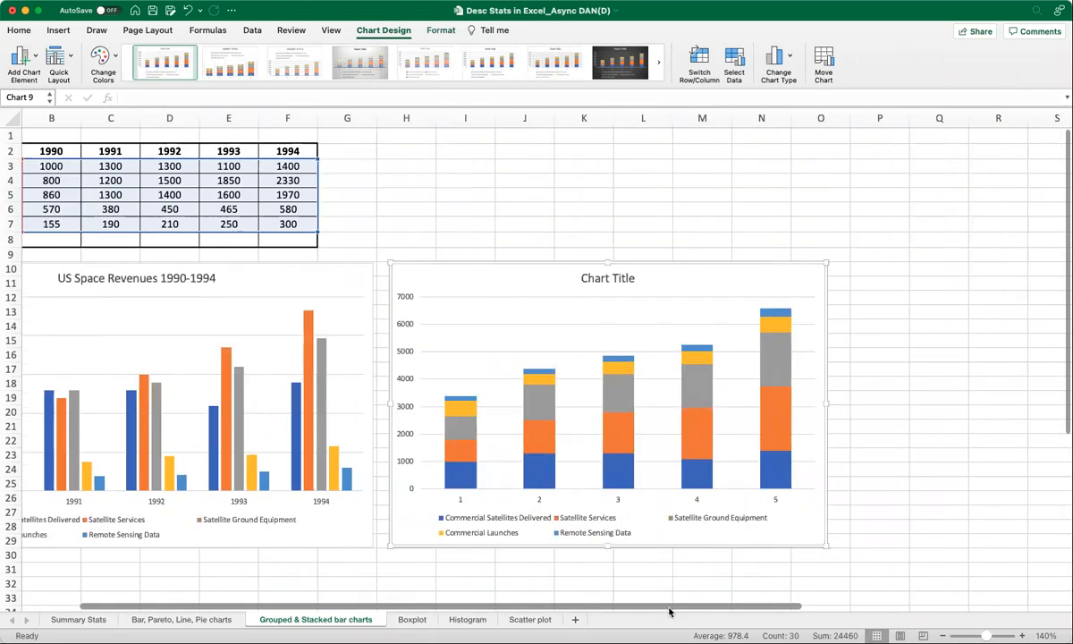
double_click(608, 278)
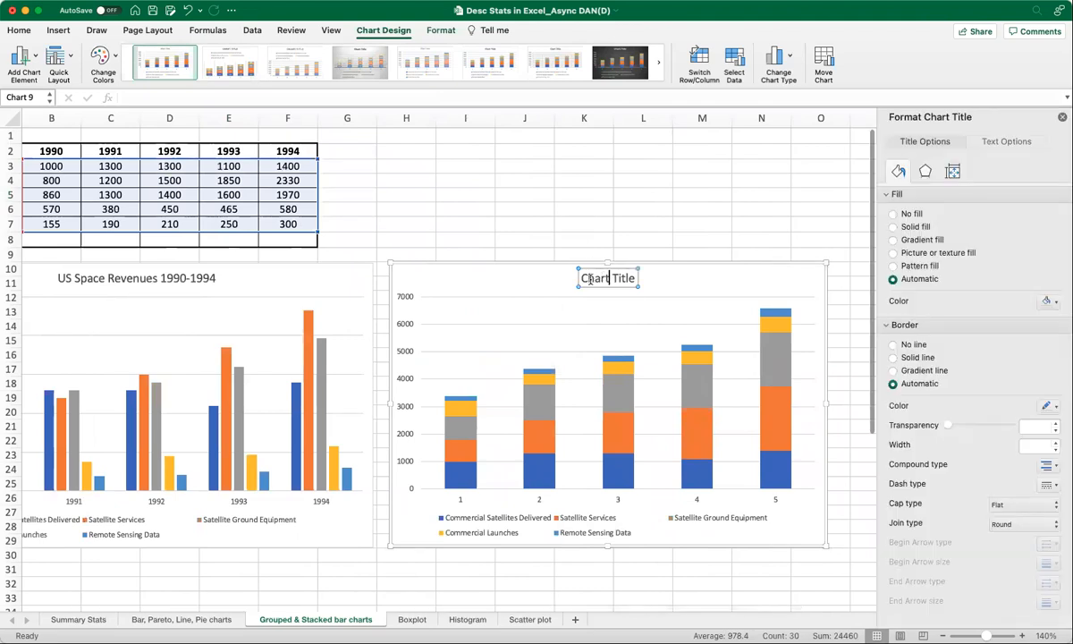
type("US Sp")
key("BackSpace")
type("a")
key("BackSpace")
type("p")
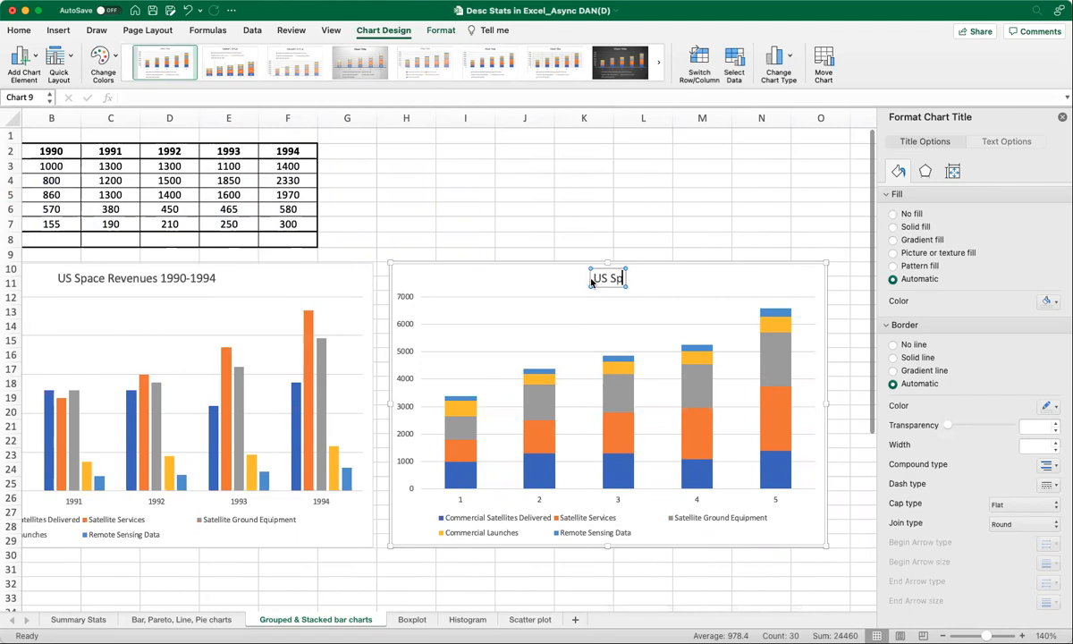
type("ace Revenues")
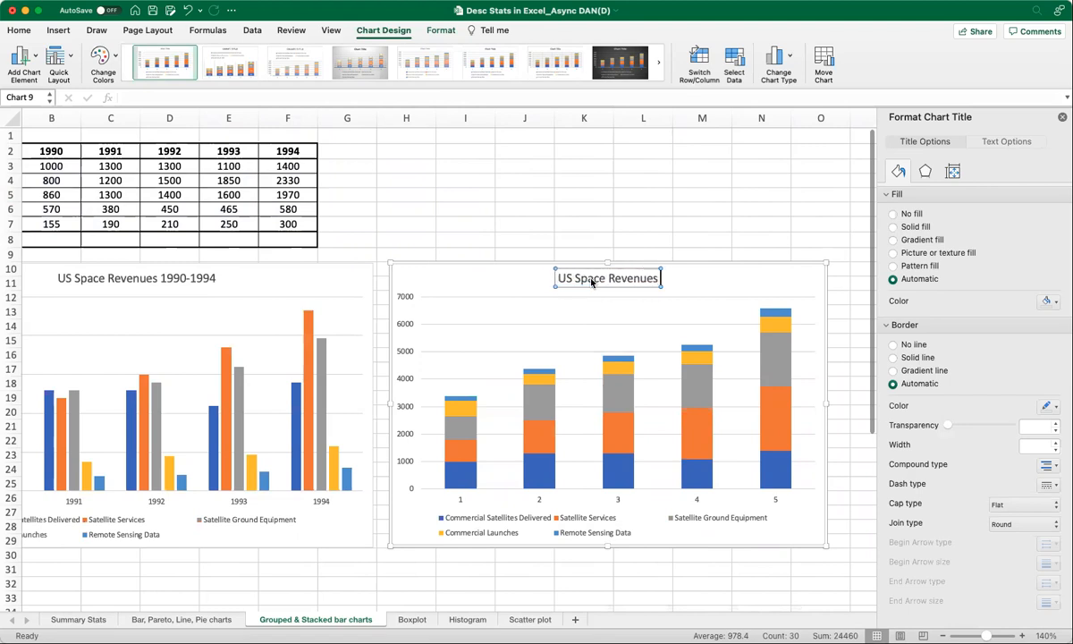
type(" 1990-1994")
left_click(426, 270)
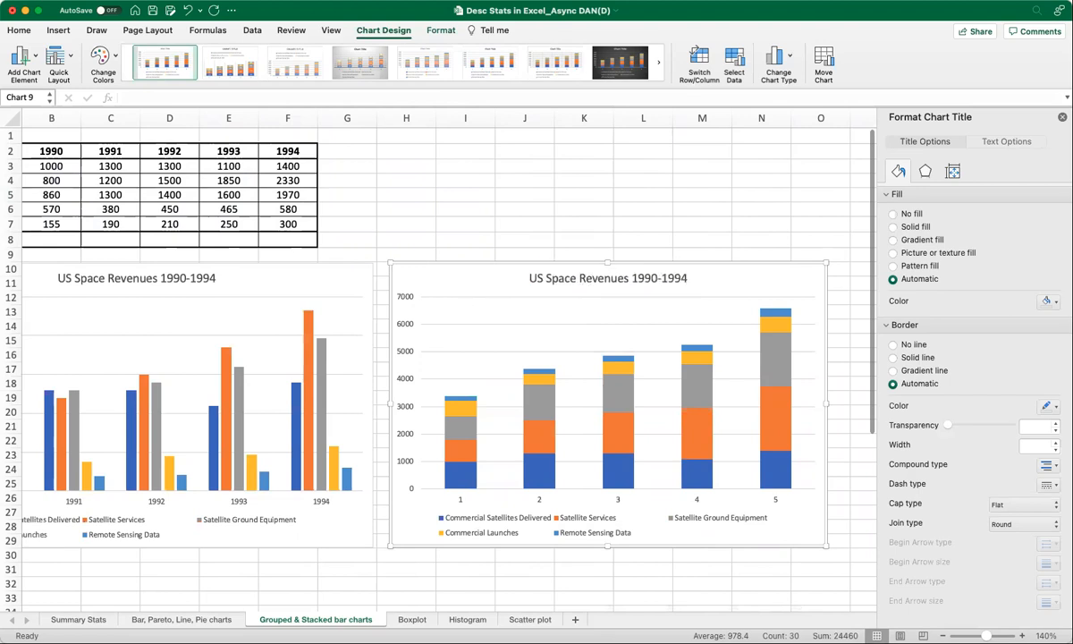
Add a vertical axis title to the stacked chart reading Revenues (in '000s USD).
left_click(179, 119)
double_click(408, 393)
type("Revenues (in '00")
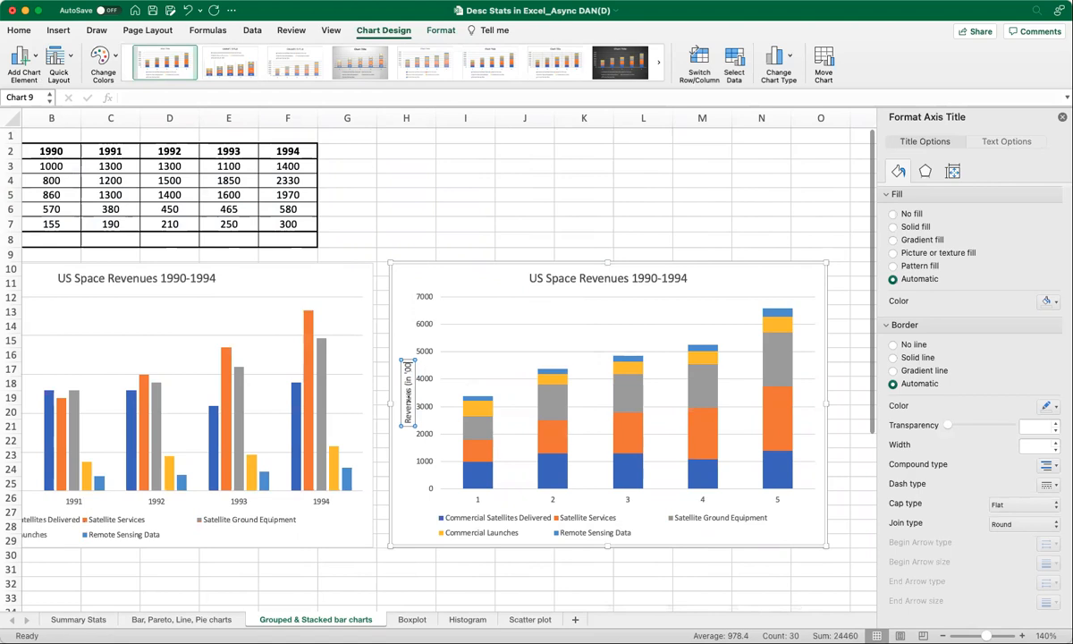
type("0s USD)")
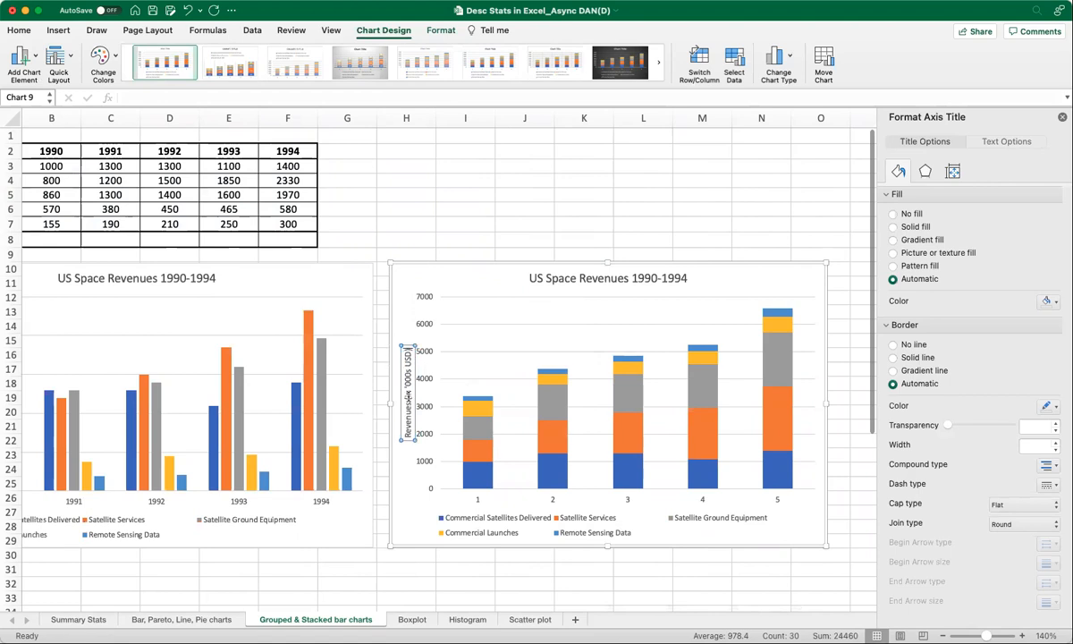
left_click(457, 266)
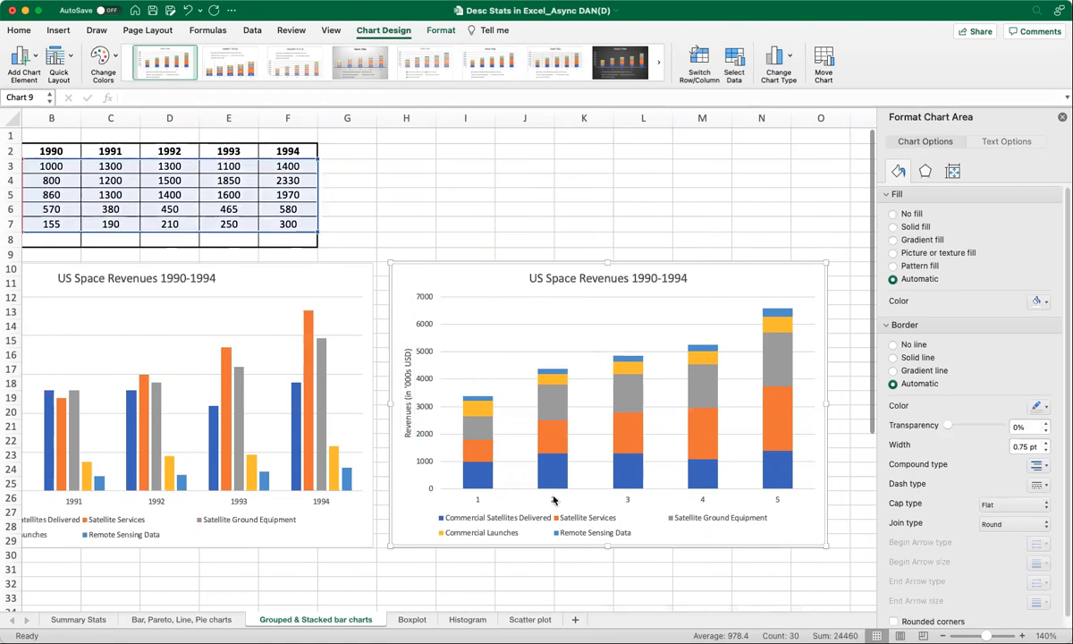
Set the stacked chart's horizontal axis labels to the year headers B2:F2 through Select Data.
left_click(476, 504)
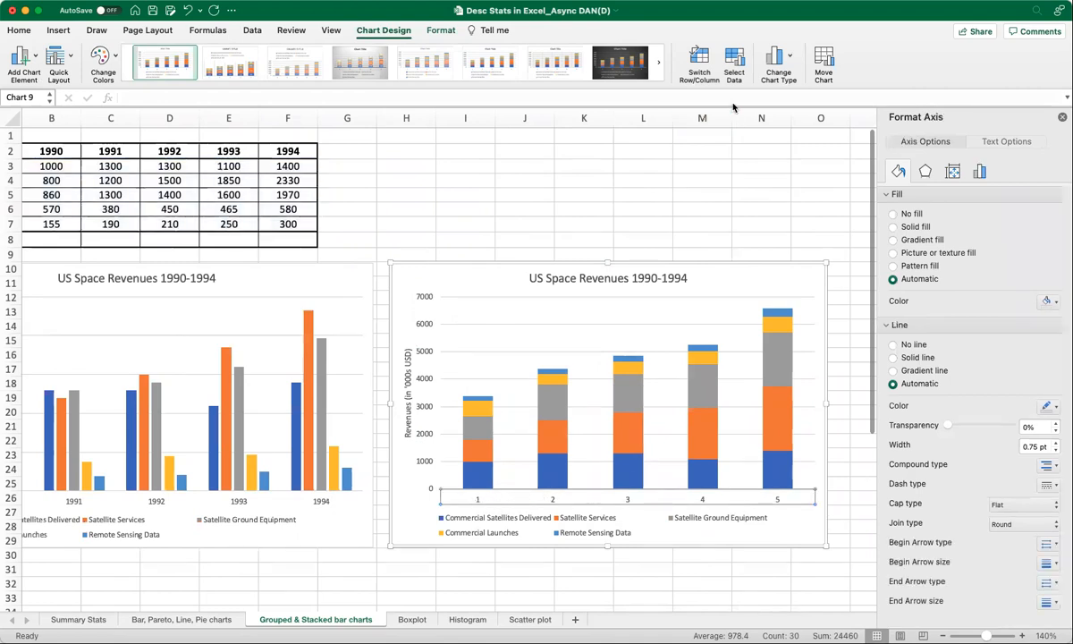
left_click(734, 72)
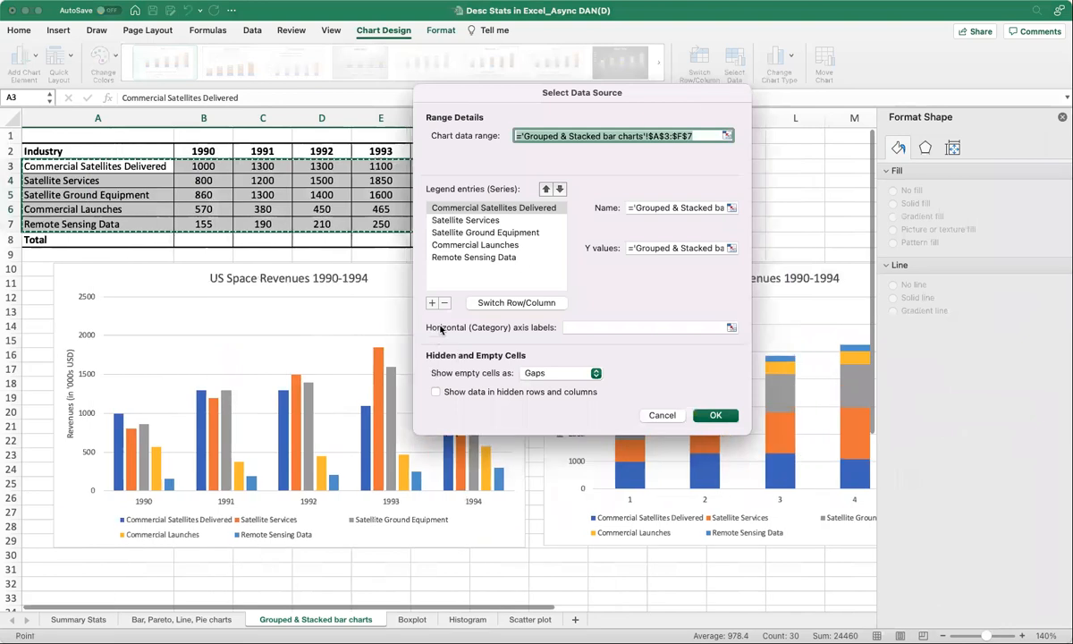
left_click(730, 329)
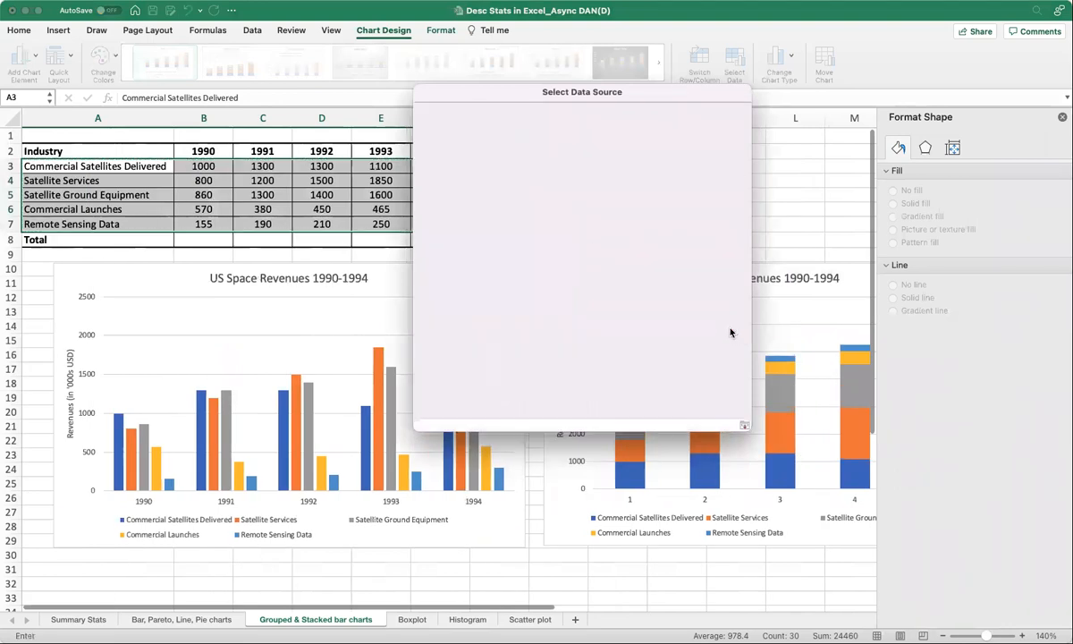
left_click_drag(192, 150, 445, 150)
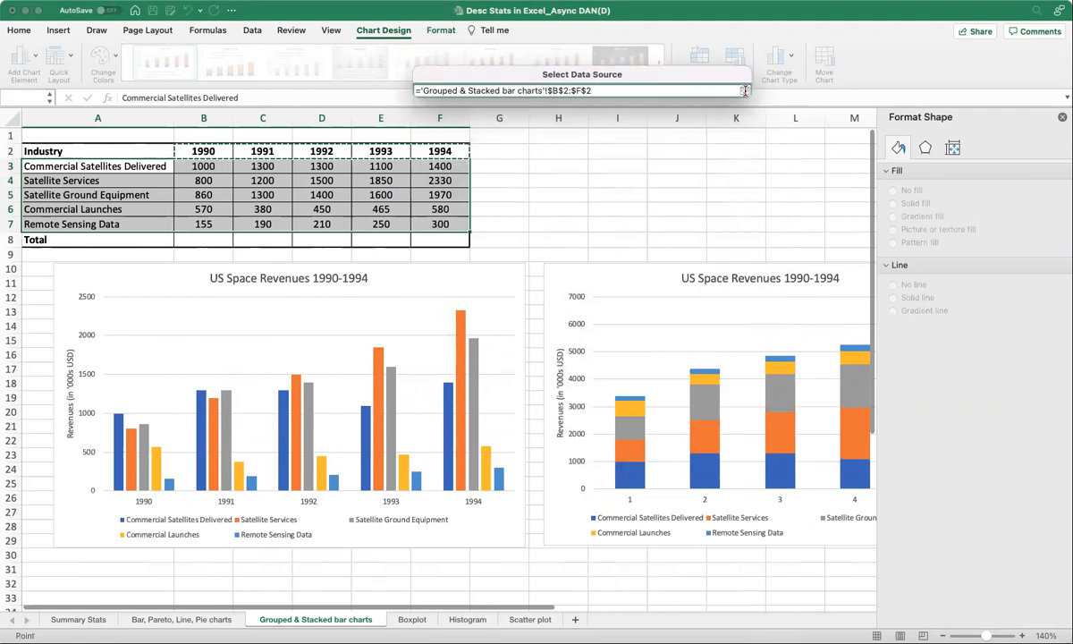
left_click(743, 90)
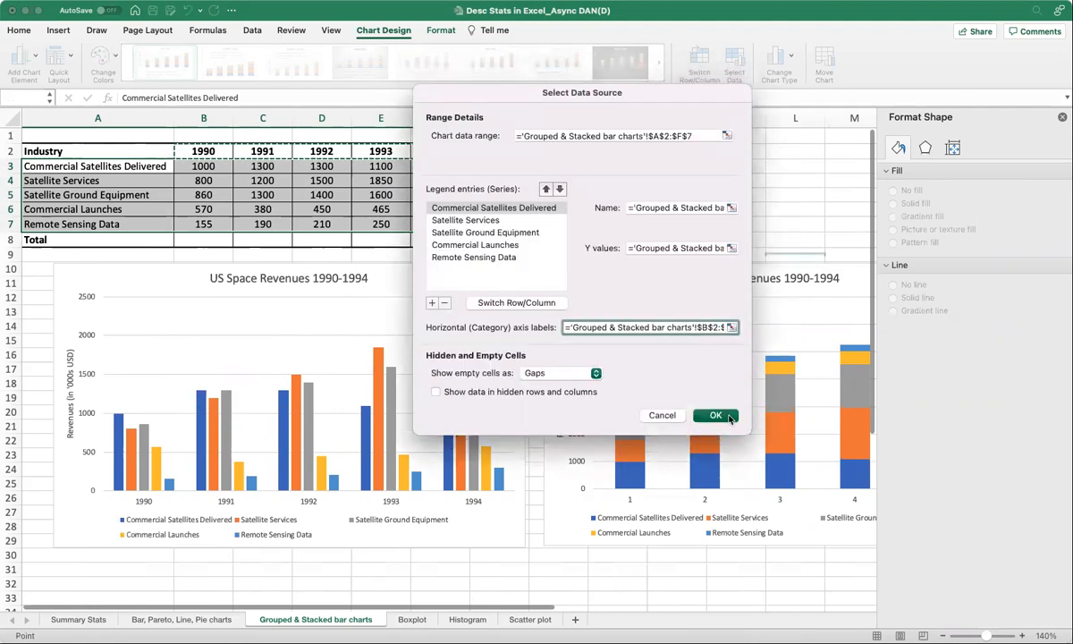
left_click(718, 415)
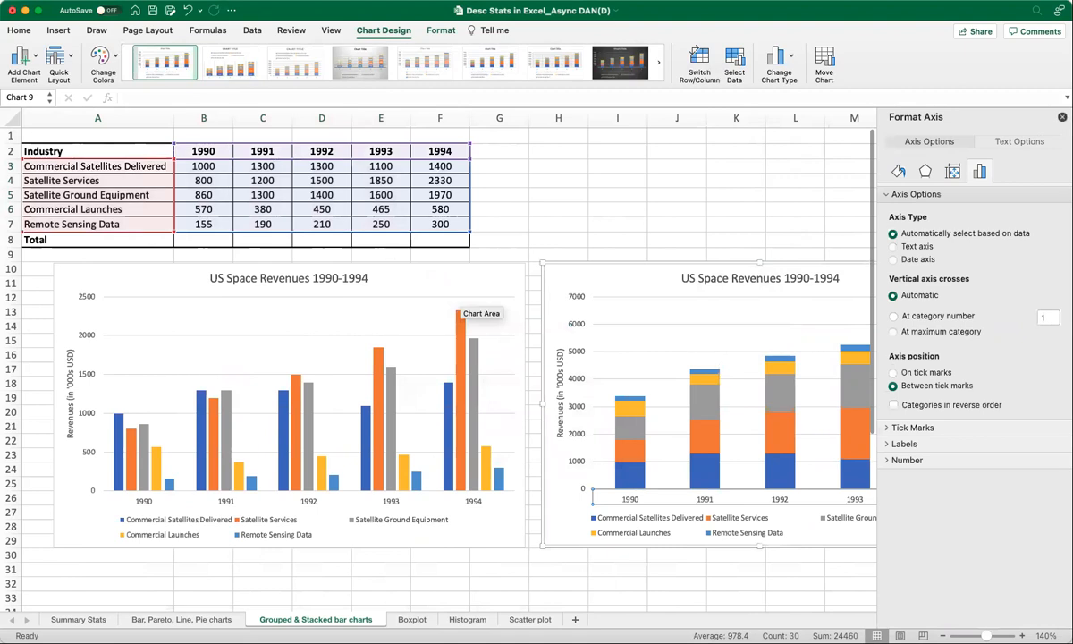
left_click(1062, 117)
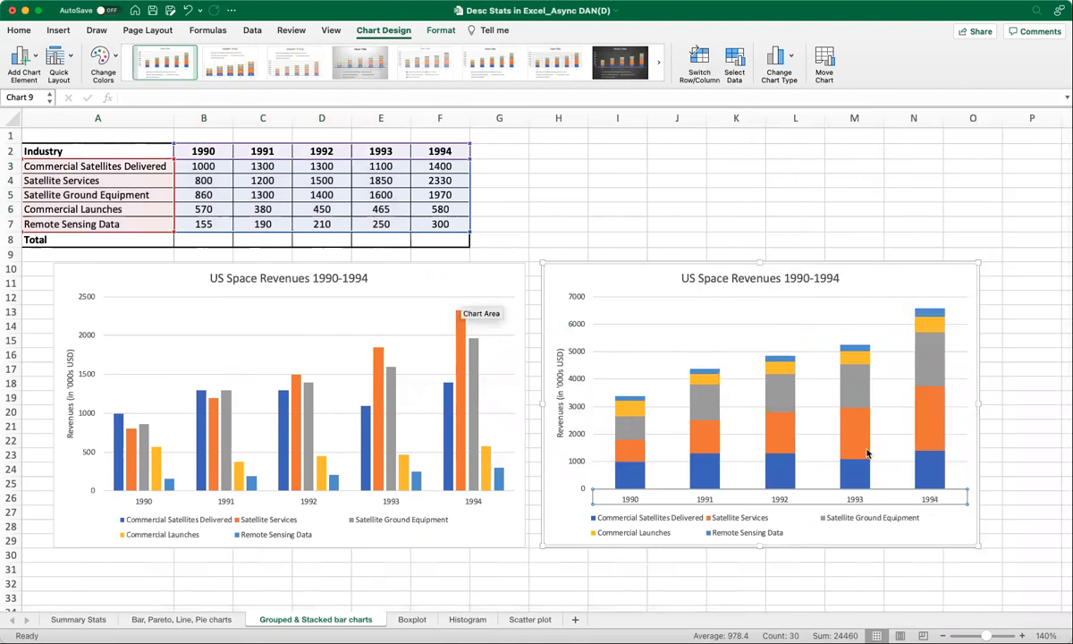
Change the stacked chart's colour scheme to a green, blue and yellow palette.
left_click(851, 261)
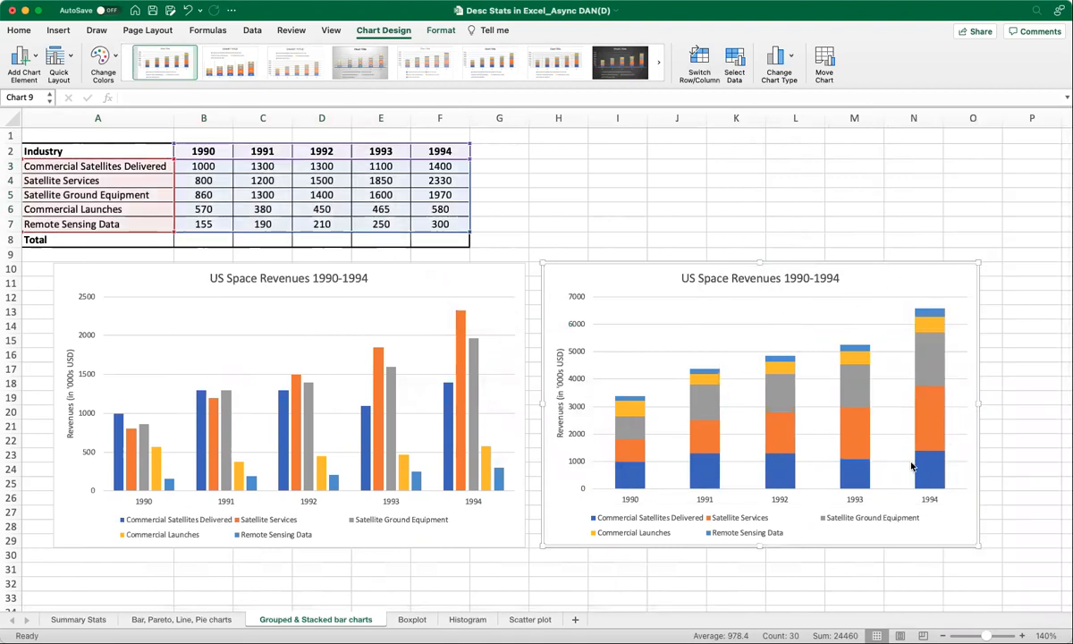
left_click(145, 374)
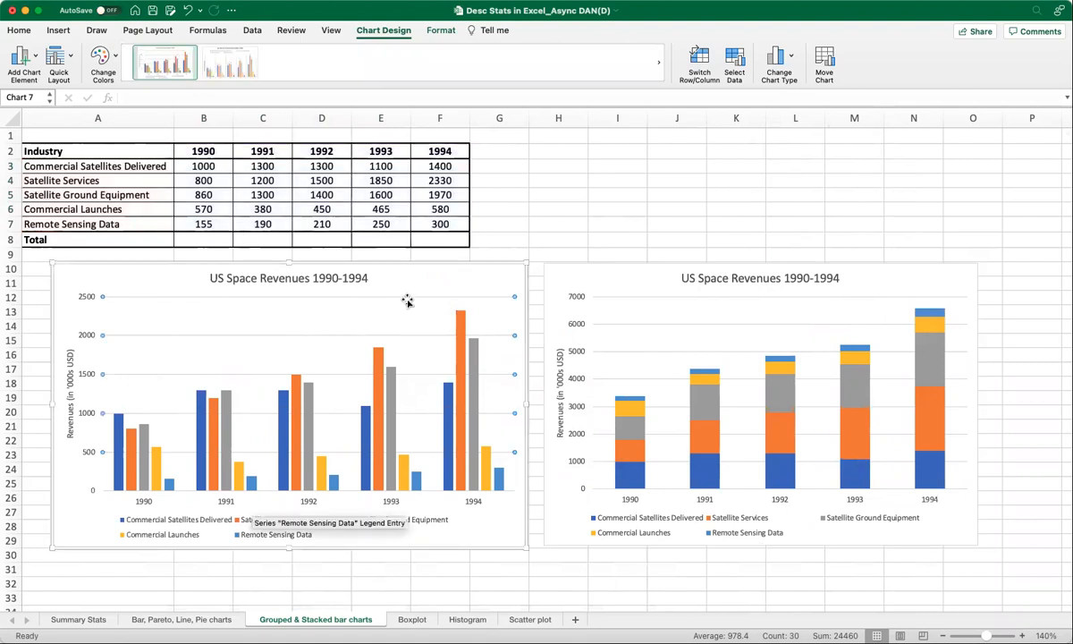
left_click(469, 265)
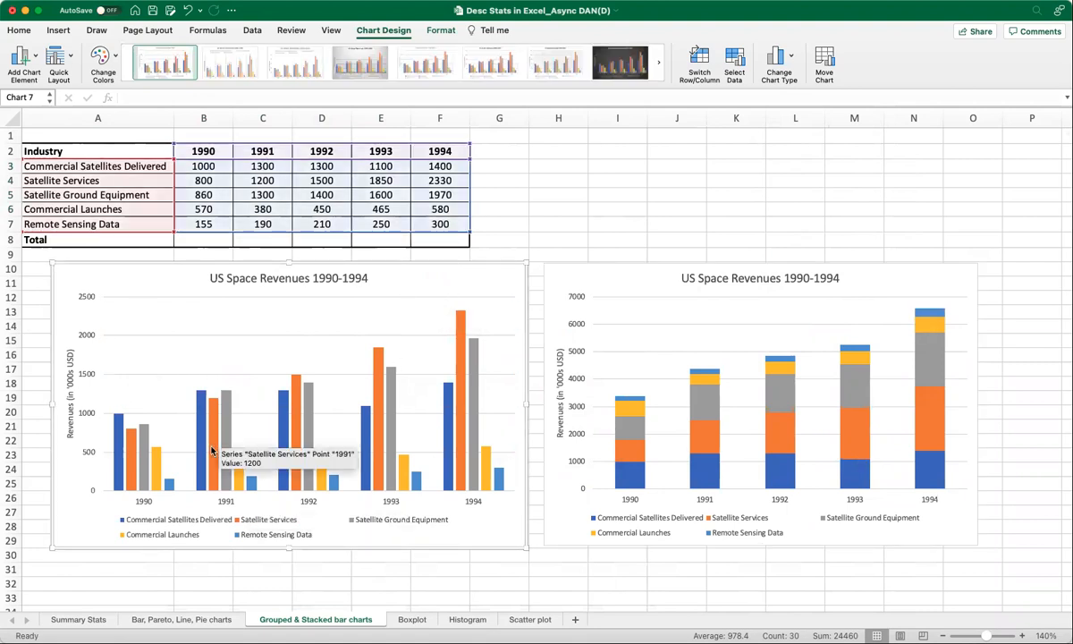
left_click(604, 271)
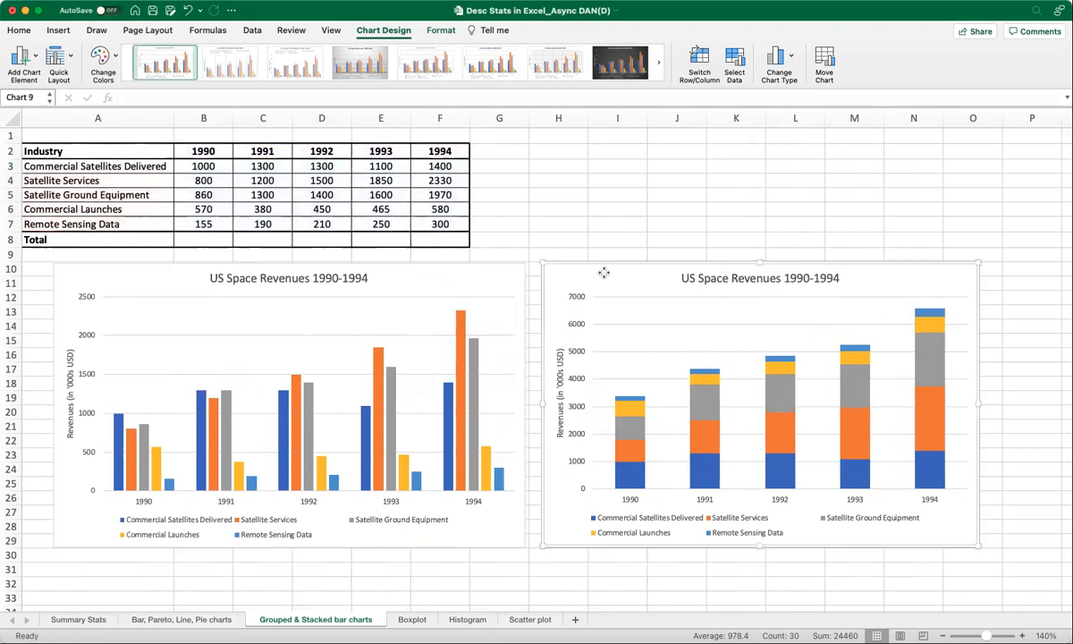
left_click(114, 60)
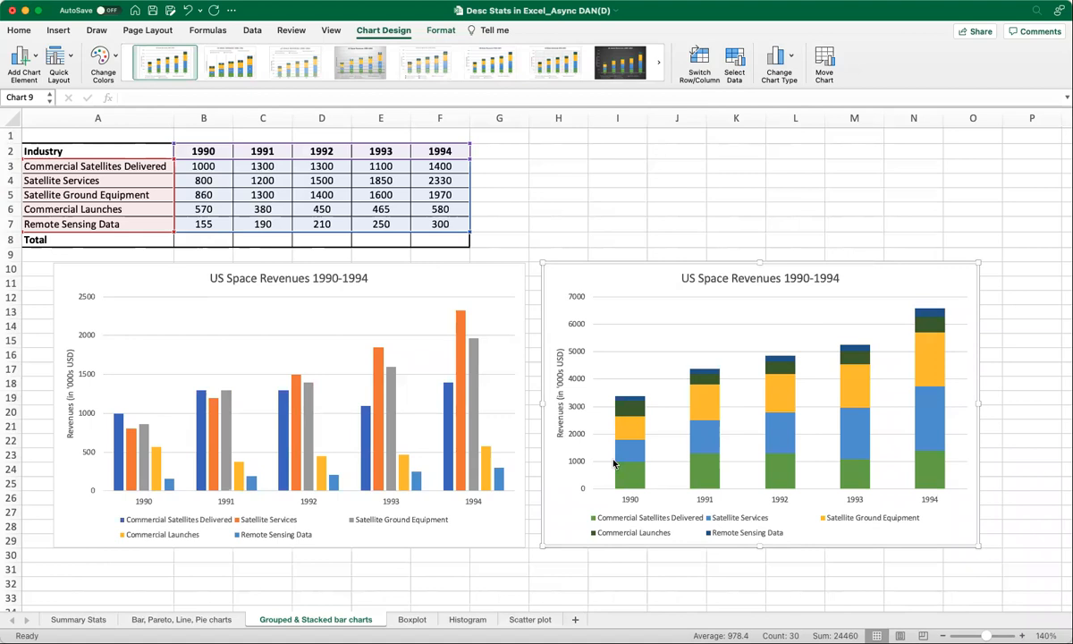
Fill the Commercial Satellites Delivered series in the stacked chart with solid red.
left_click(622, 447)
left_click(627, 417)
left_click(627, 404)
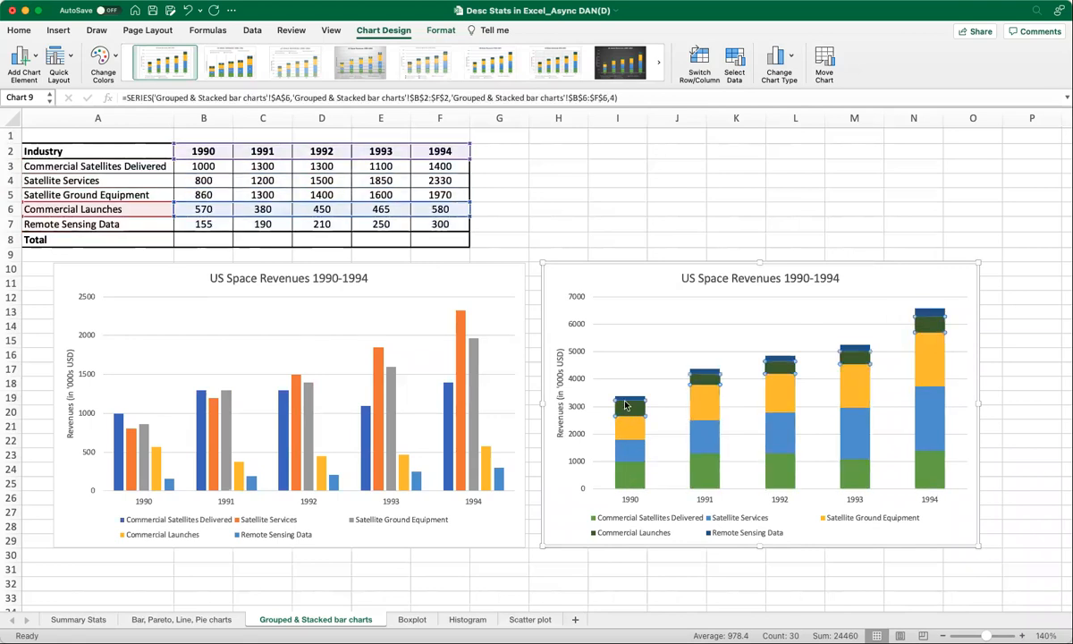
left_click(624, 481)
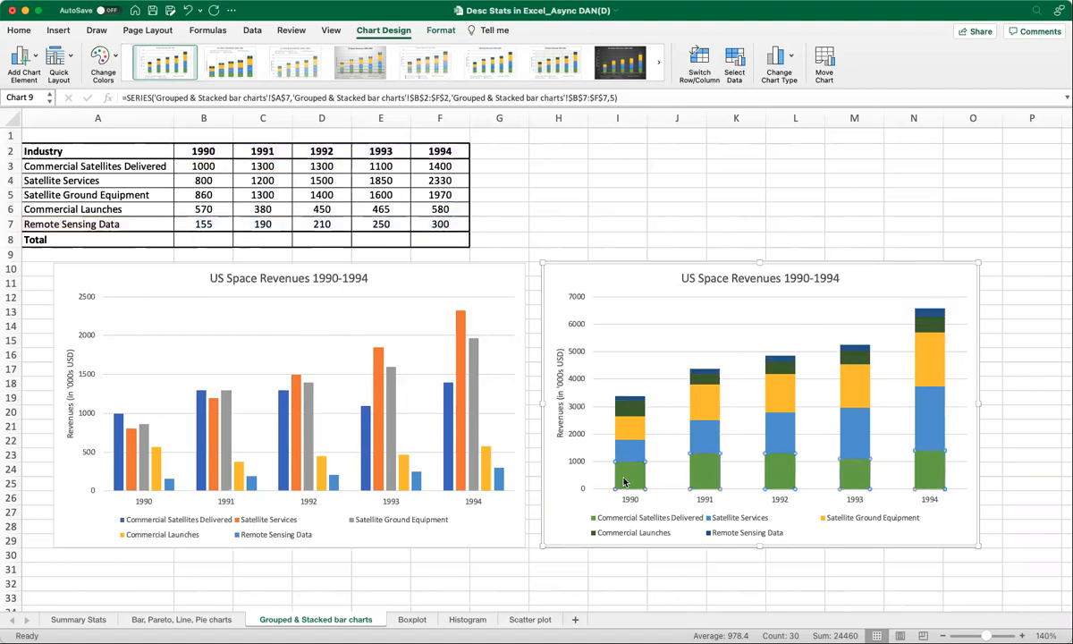
right_click(623, 481)
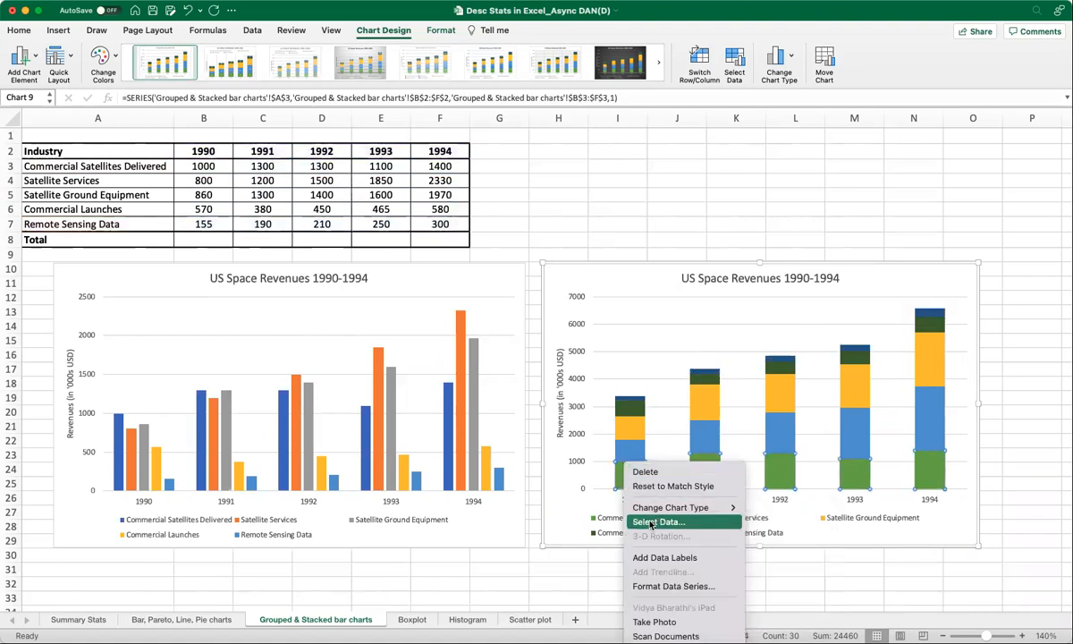
left_click(674, 586)
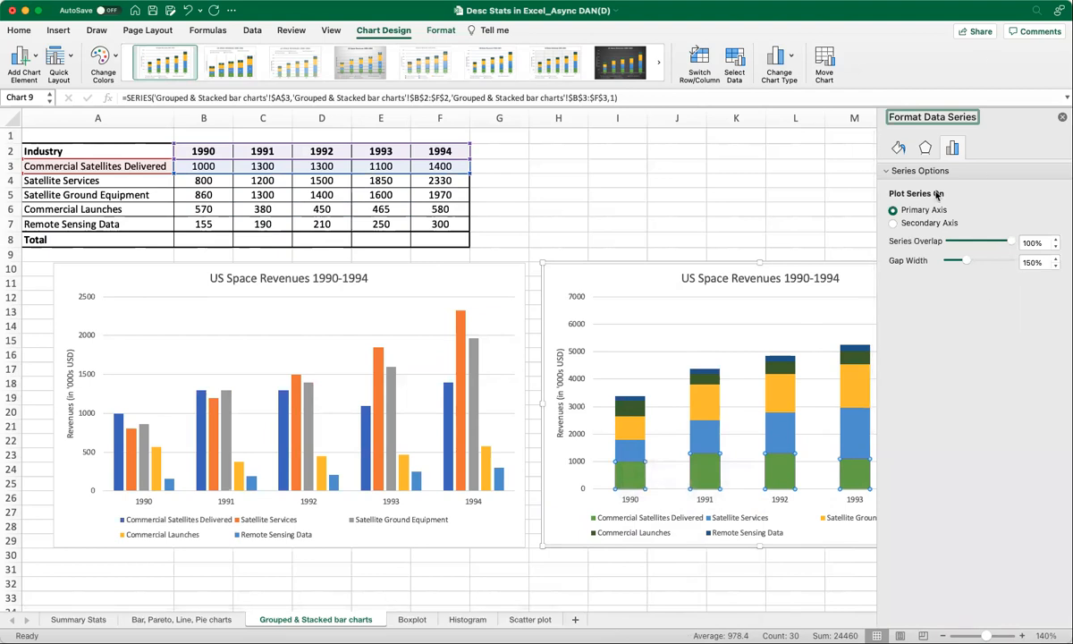
left_click(898, 148)
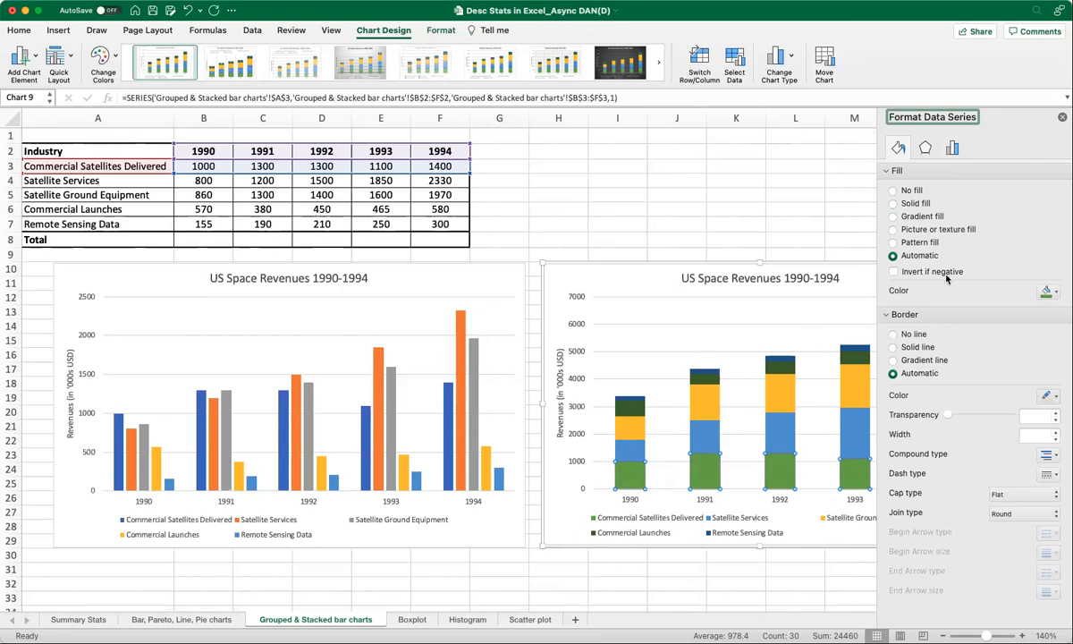
left_click(1050, 292)
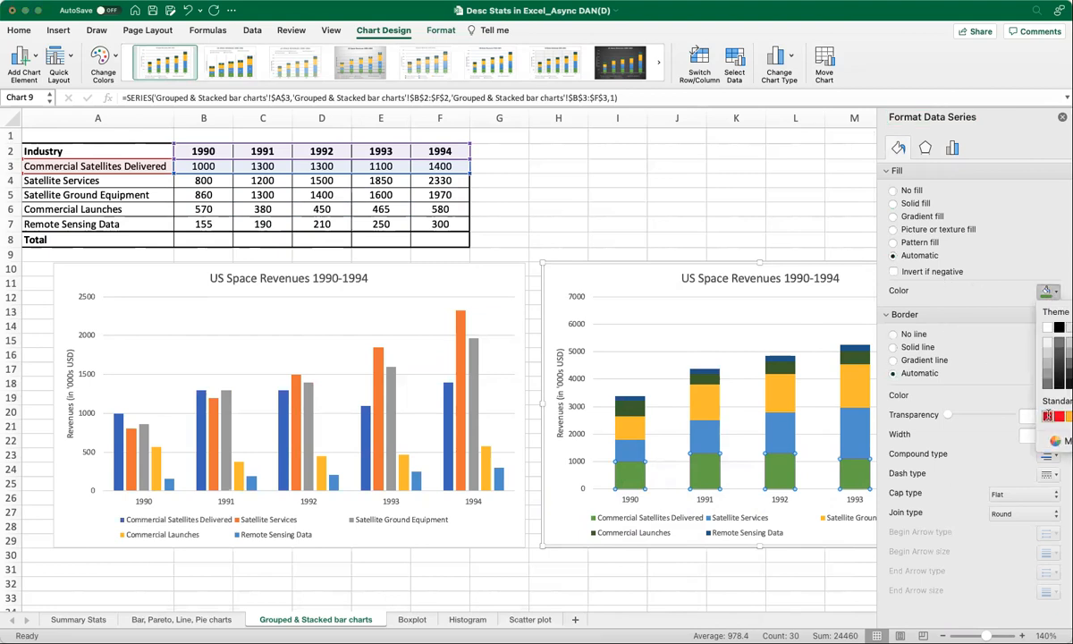
left_click(1048, 416)
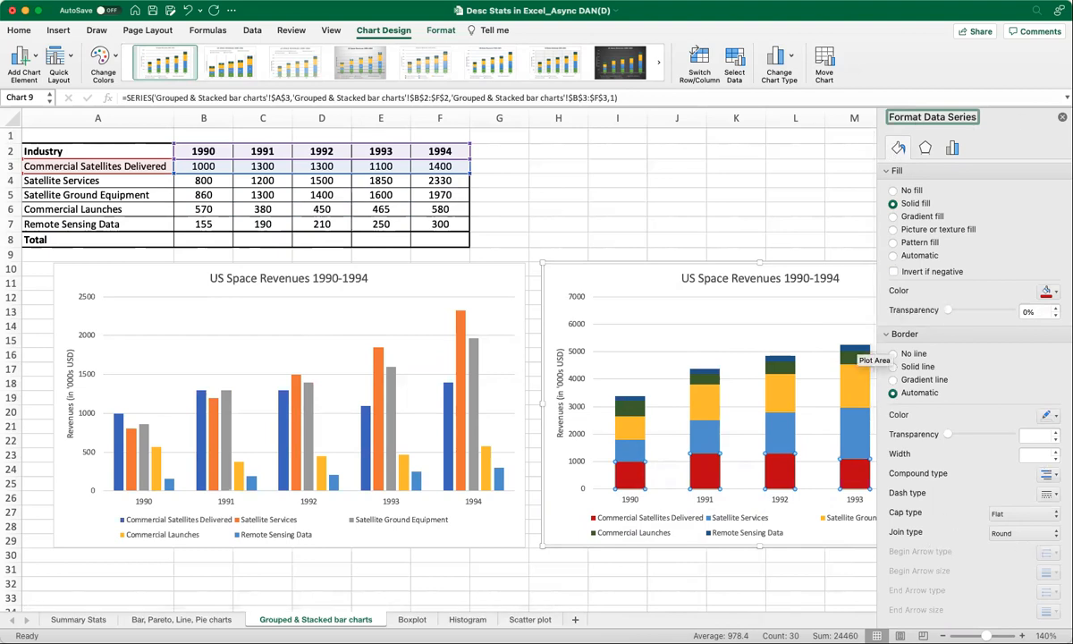
left_click(789, 222)
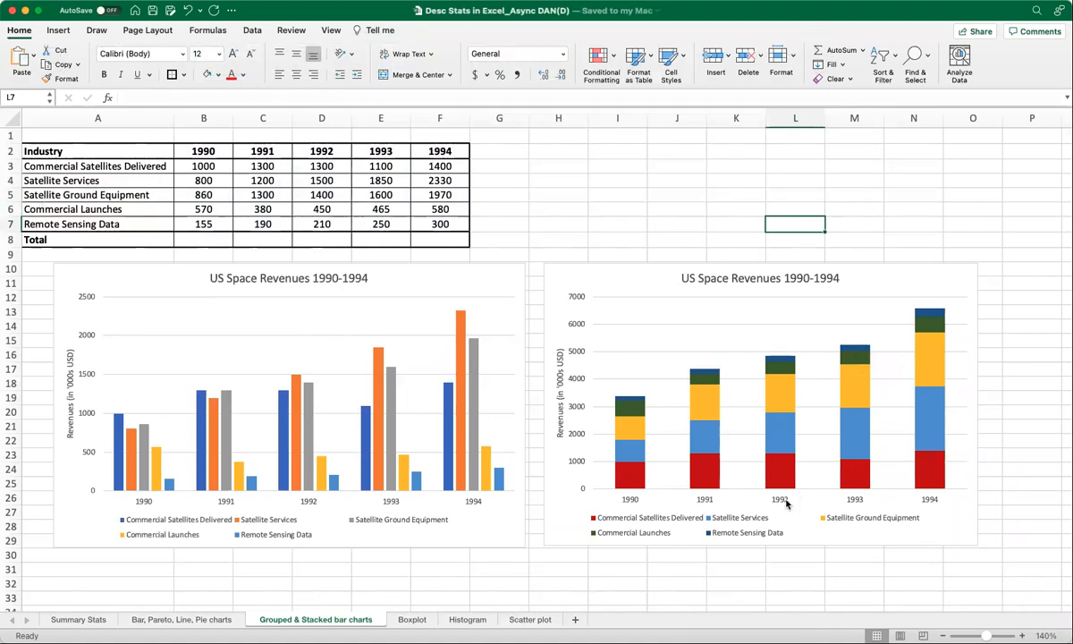
Switch to the Boxplot sheet.
left_click(412, 620)
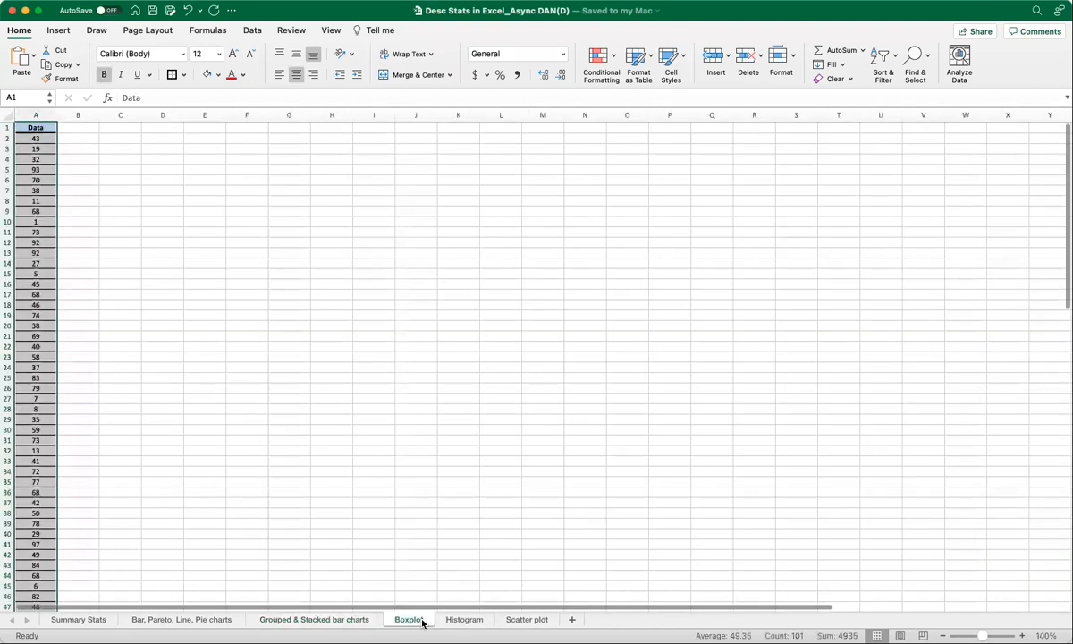
Examine the values in the Data column on the Boxplot sheet.
left_click(698, 463)
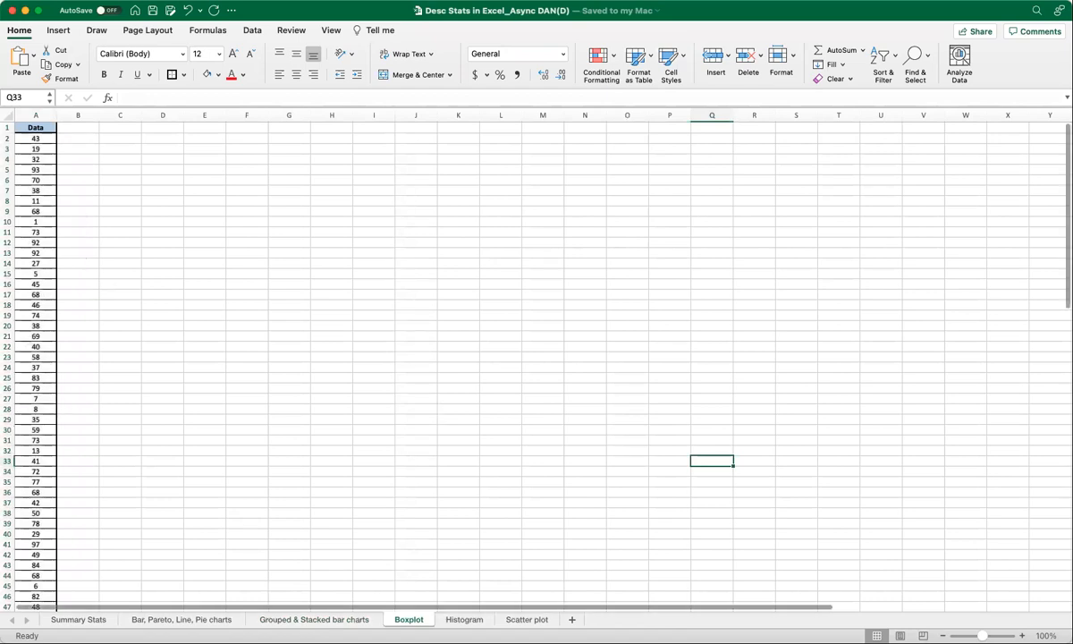
left_click(1022, 636)
left_click(1022, 636)
left_click(1022, 636)
scroll(106, 399, "down", 20)
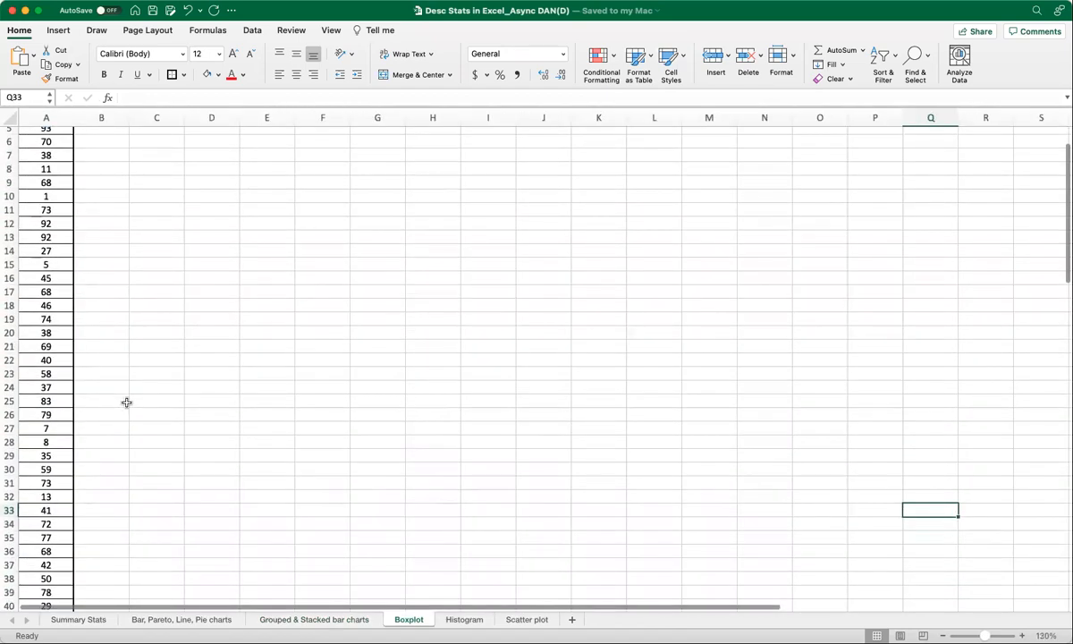
scroll(126, 403, "up", 2)
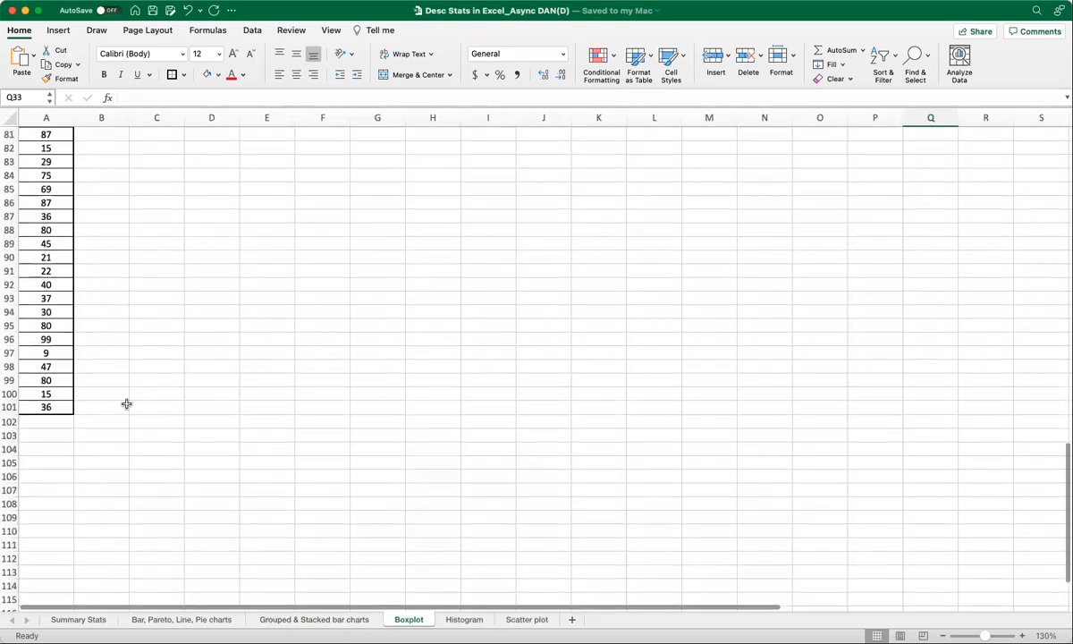
left_click_drag(46, 407, 40, 134)
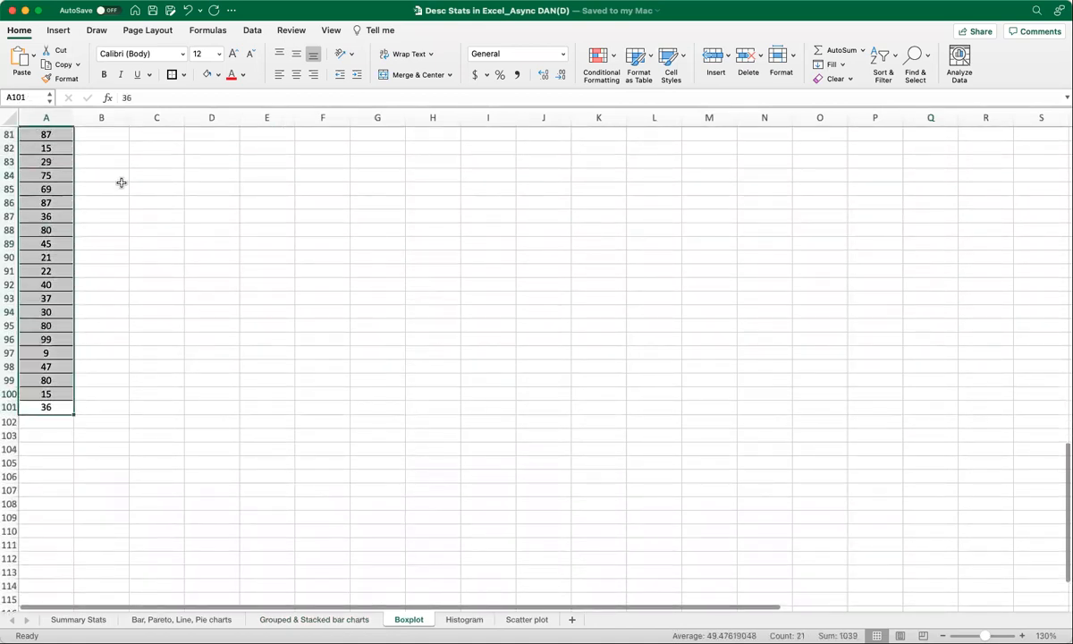
scroll(122, 268, "up", 20)
scroll(123, 311, "up", 7)
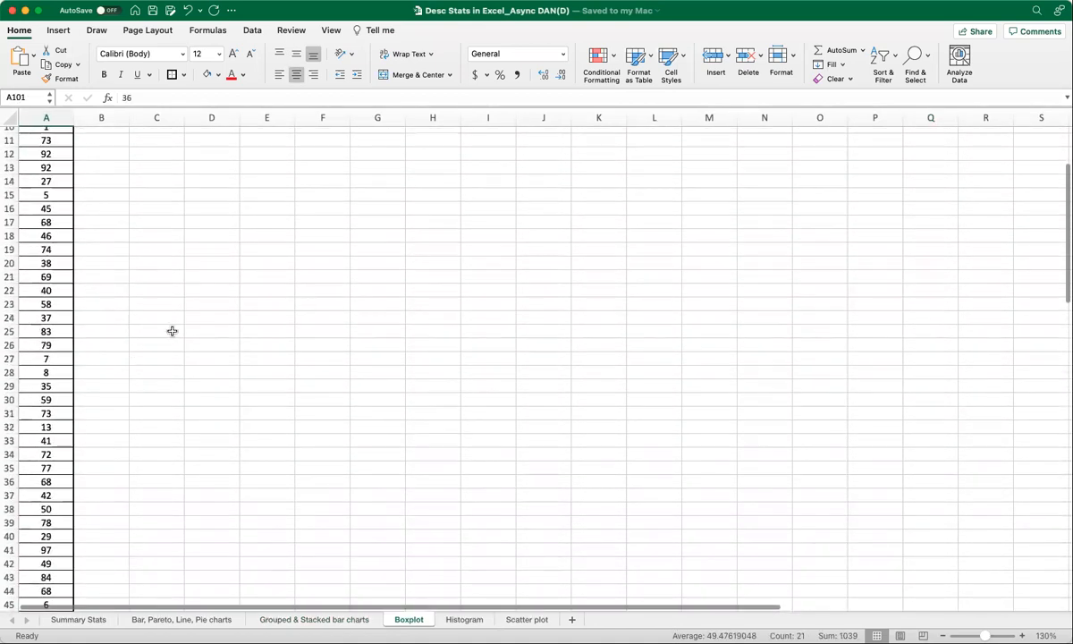
left_click(197, 280)
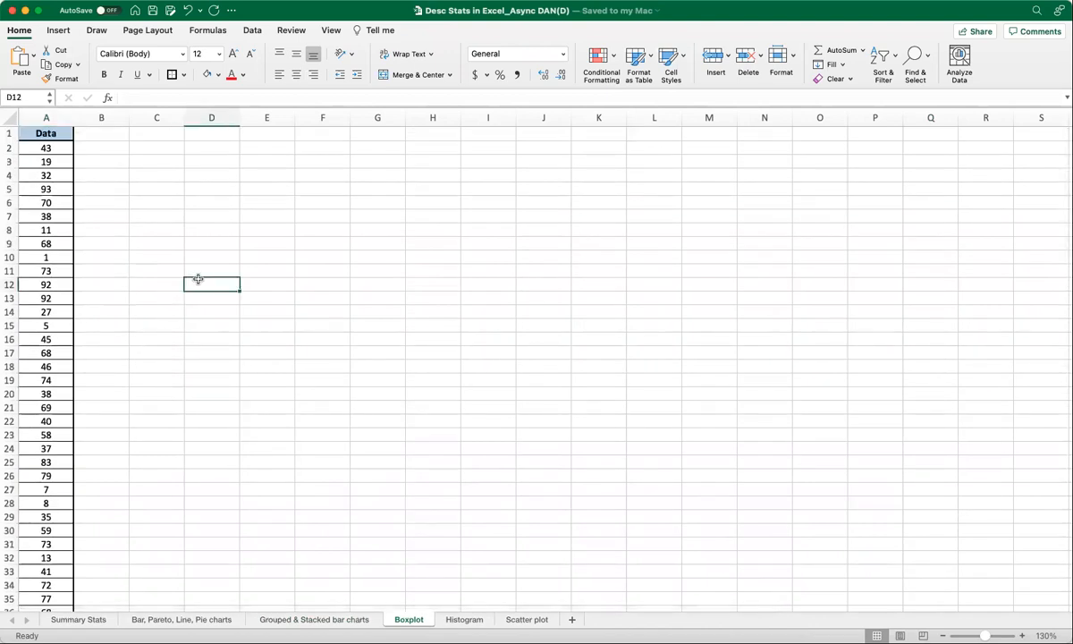
Select the data in A2:A101 and insert a Box and Whisker chart.
left_click(61, 149)
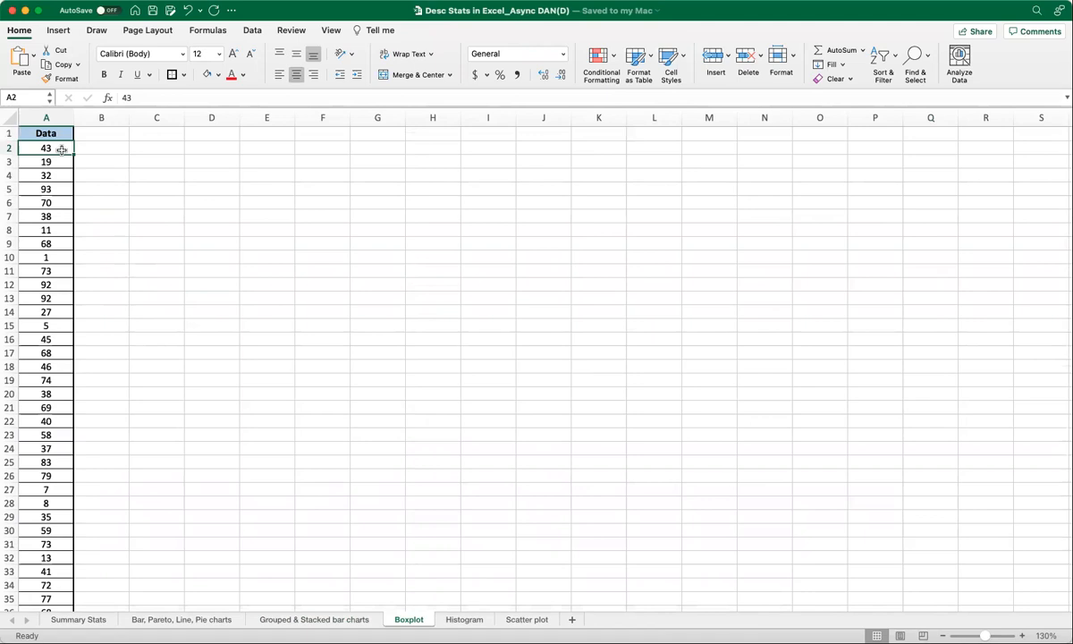
key("ctrl+shift+Down")
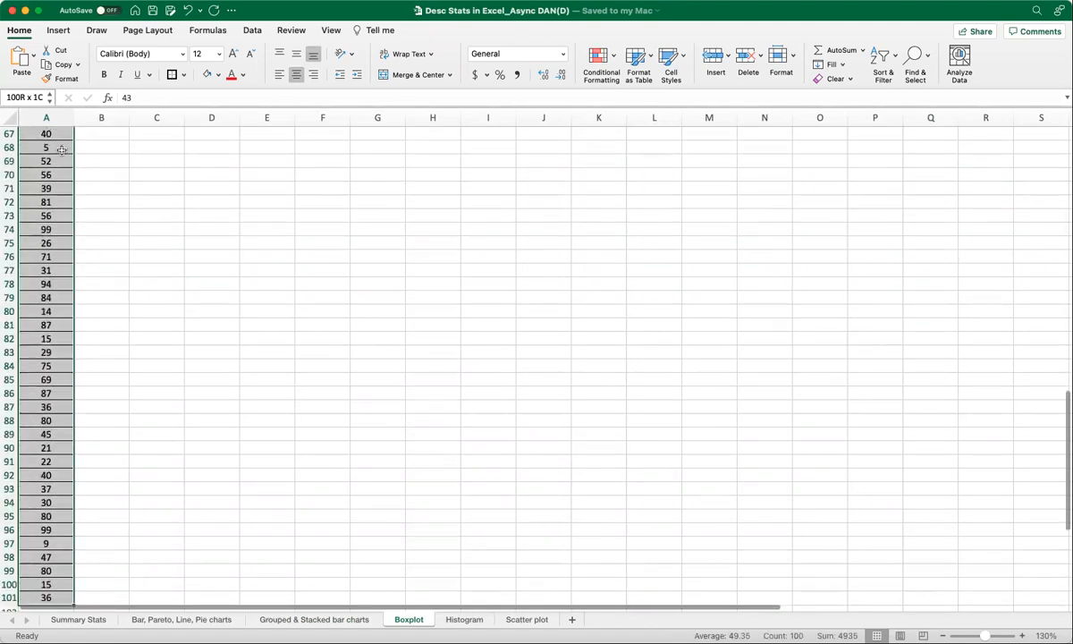
scroll(86, 218, "down", 3)
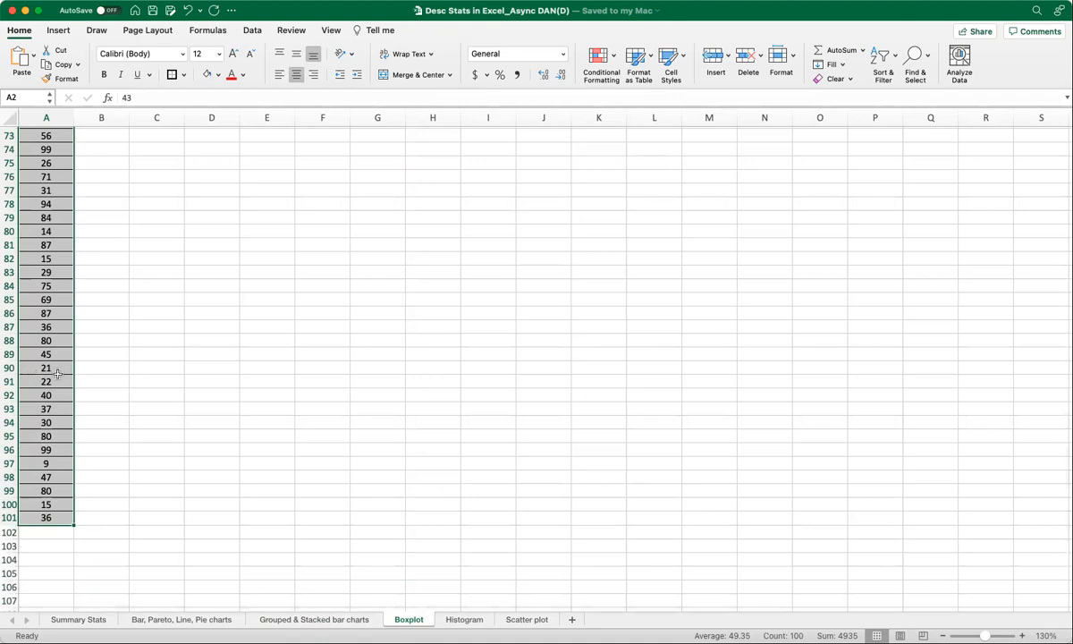
scroll(57, 374, "up", 20)
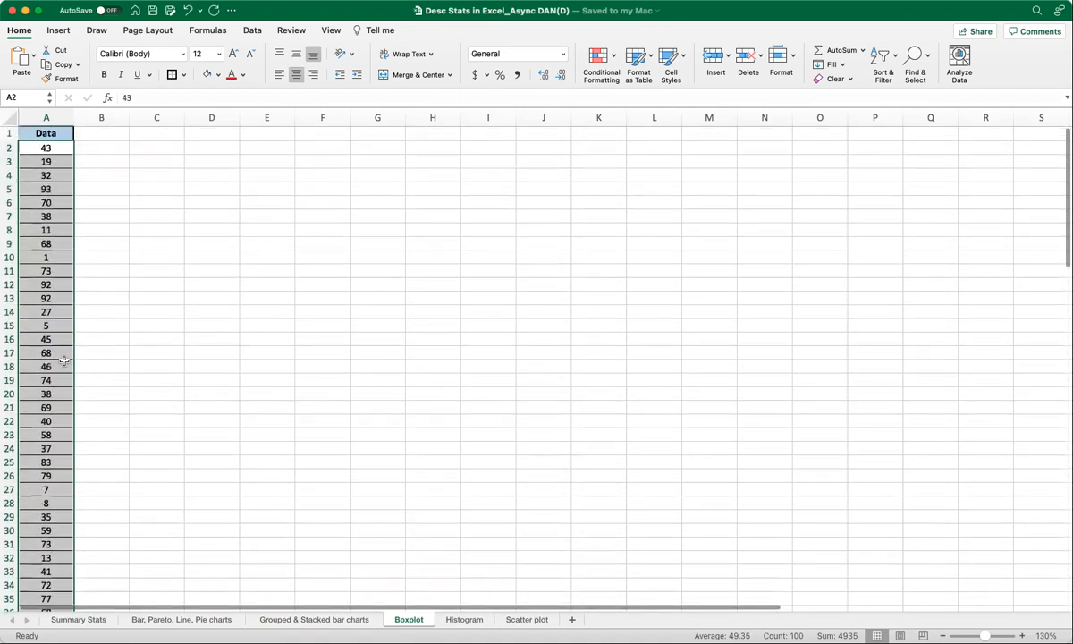
left_click(58, 30)
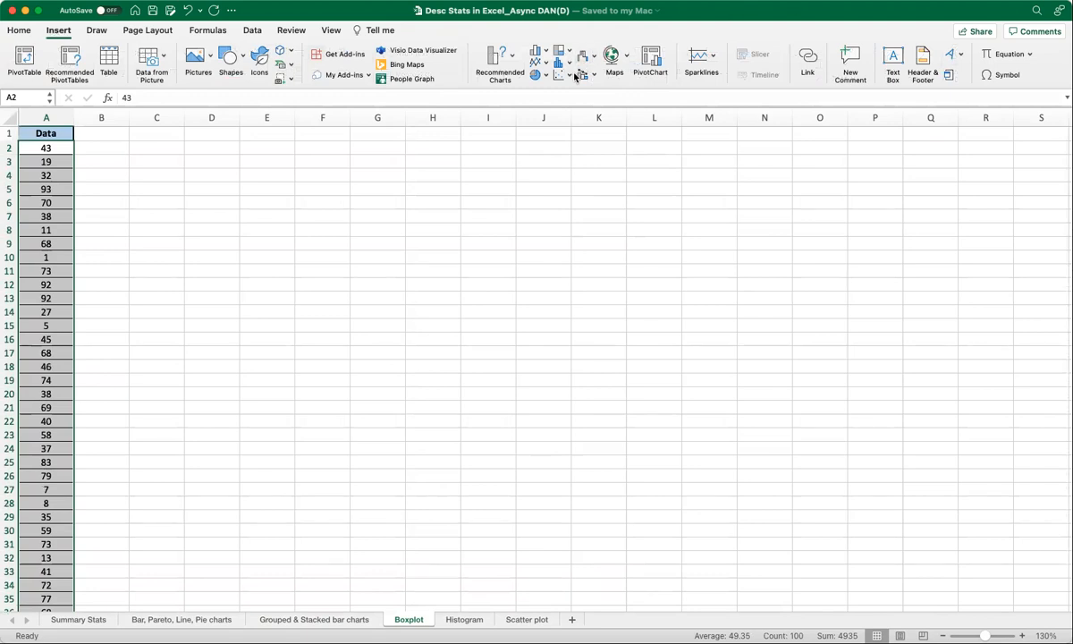
left_click(568, 67)
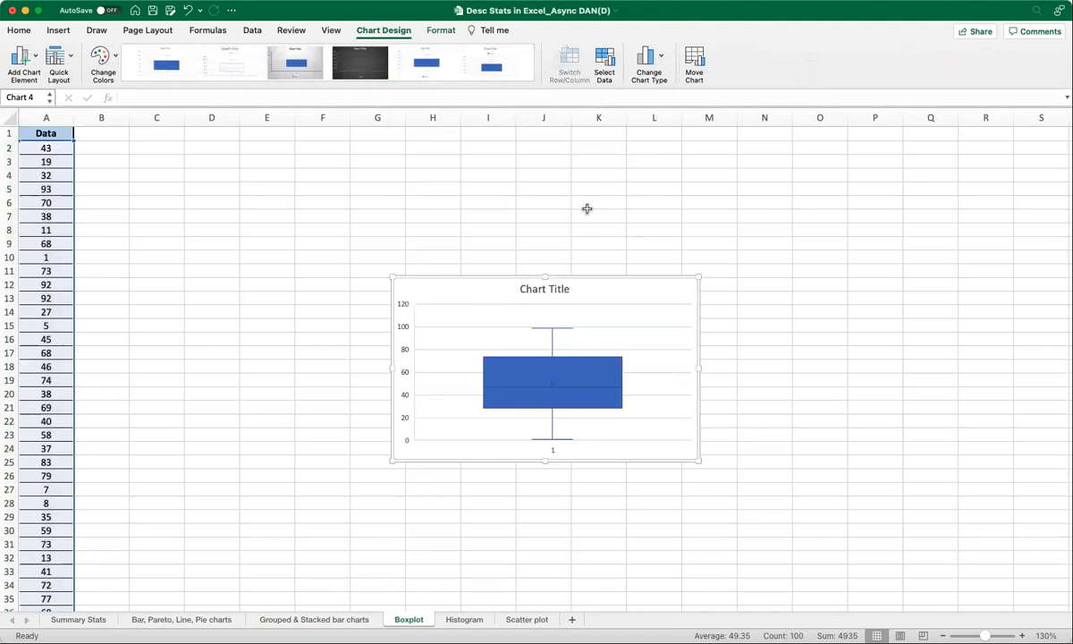
Move and enlarge the box plot, then apply a quick layout with chart and axis titles.
left_click_drag(567, 280, 487, 170)
left_click_drag(613, 349, 682, 460)
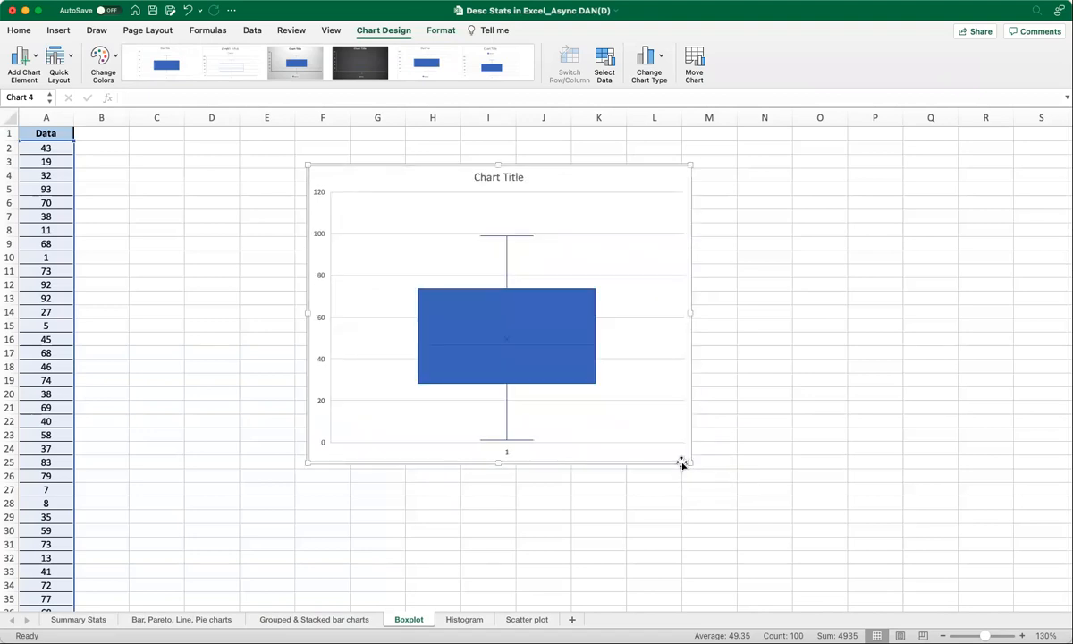
left_click(69, 59)
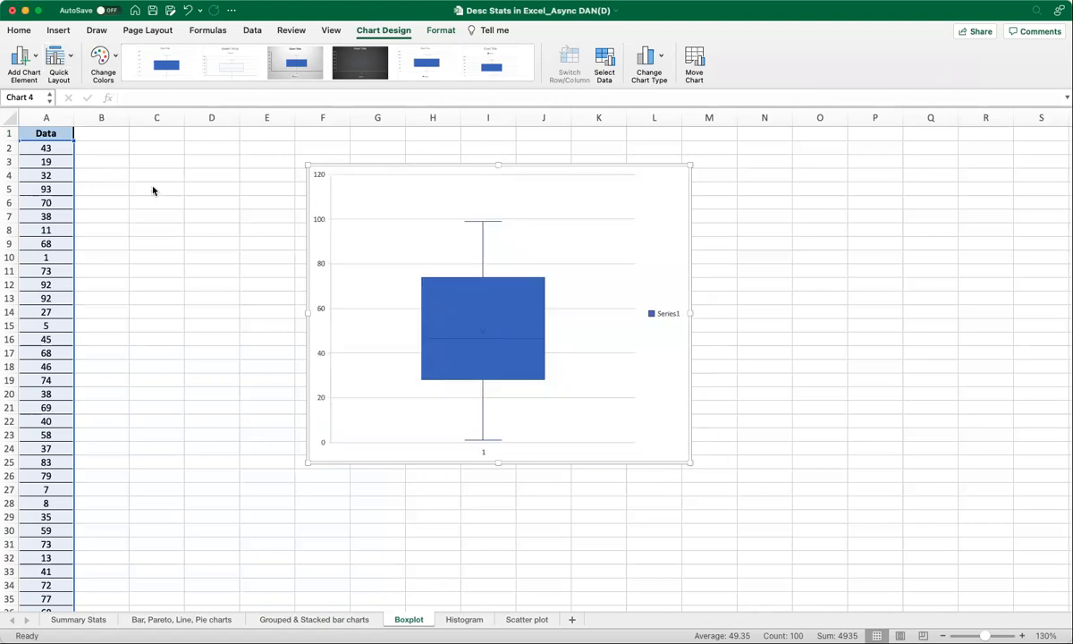
left_click(57, 62)
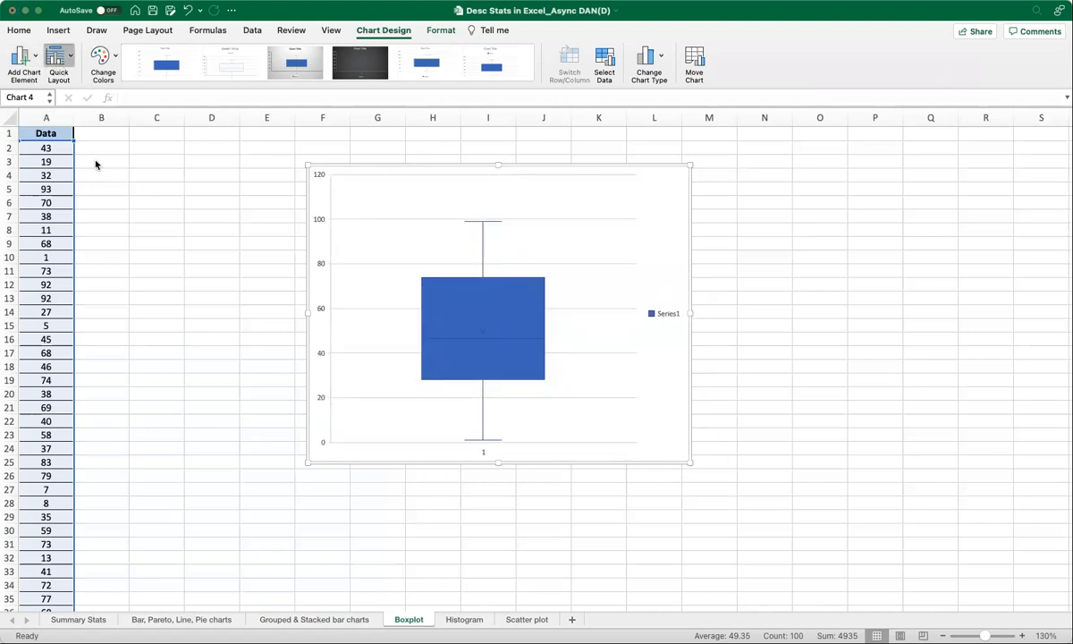
left_click(97, 171)
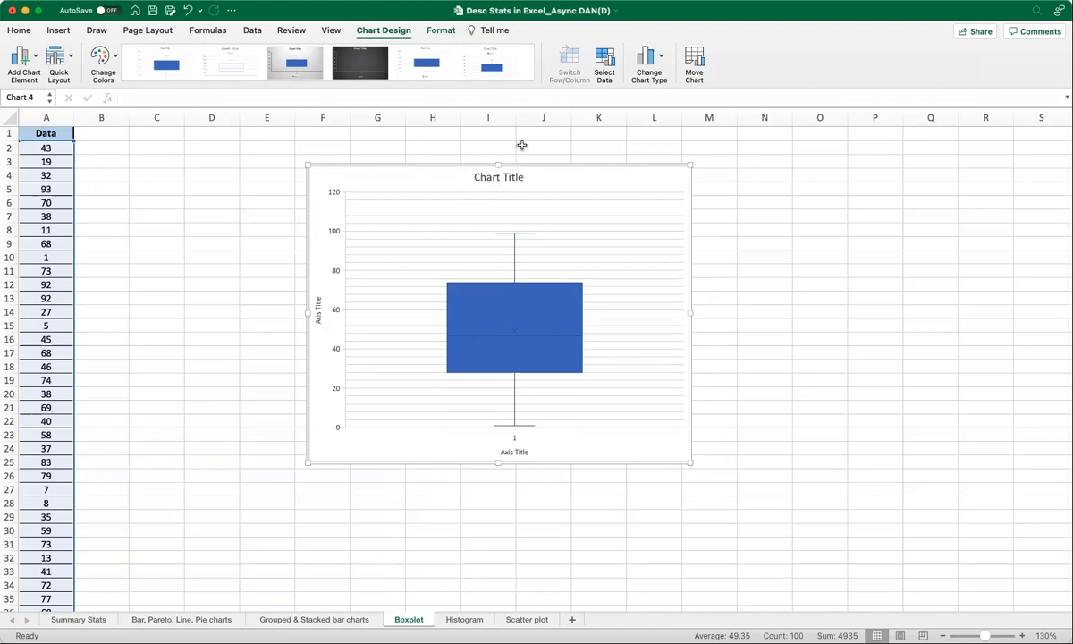
Title the chart Box plot and delete the horizontal axis title.
left_click(497, 178)
double_click(506, 178)
type("bOX")
key("BackSpace")
key("BackSpace")
key("BackSpace")
type("Box plot")
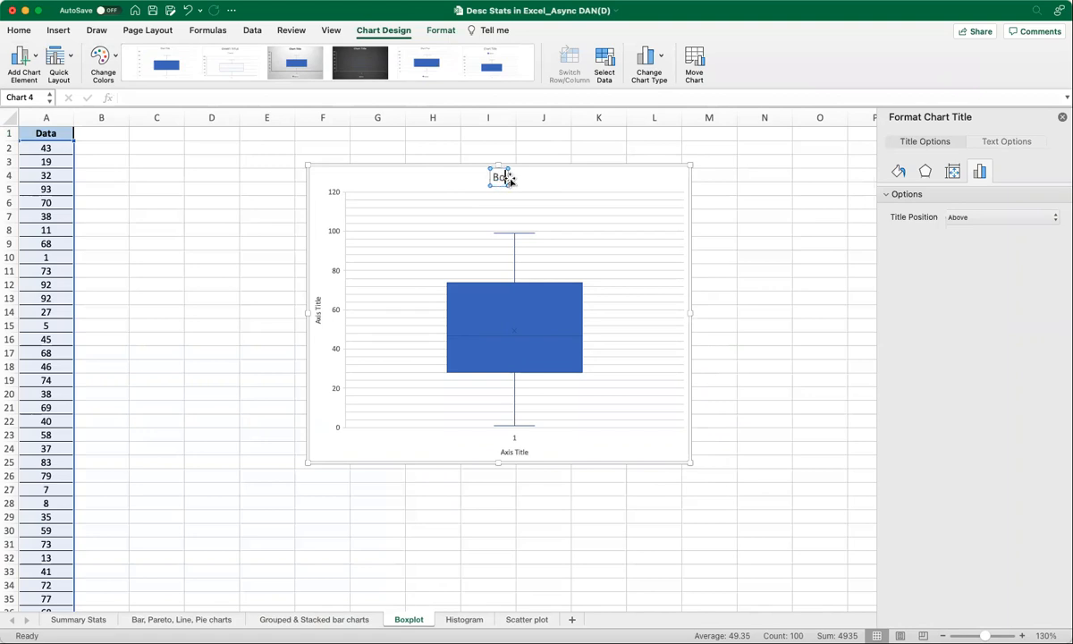
left_click(514, 451)
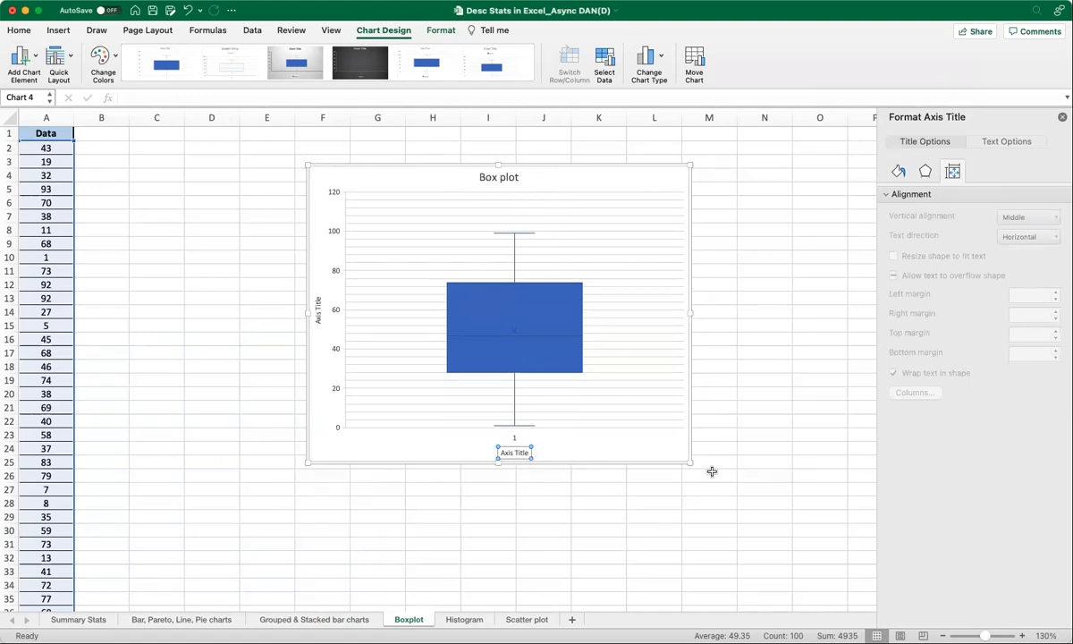
key("Delete")
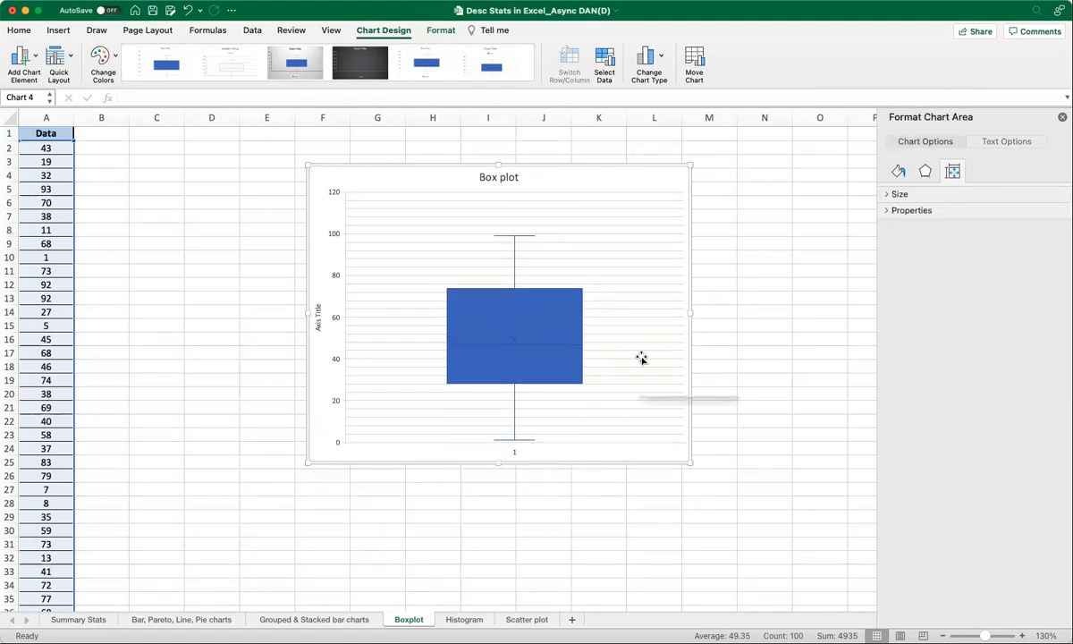
Rename the vertical axis title to Values.
left_click(319, 322)
left_click(319, 323)
left_click_drag(319, 304, 319, 335)
type("Values")
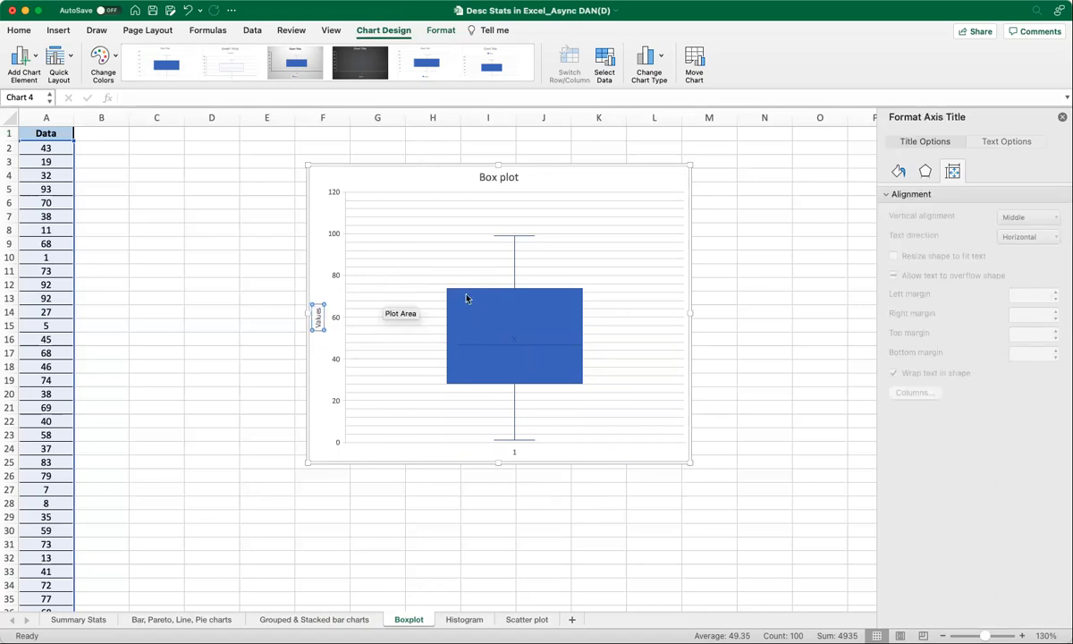
Inspect the box plot's quartile, median and whisker values in the plot area.
left_click(584, 249)
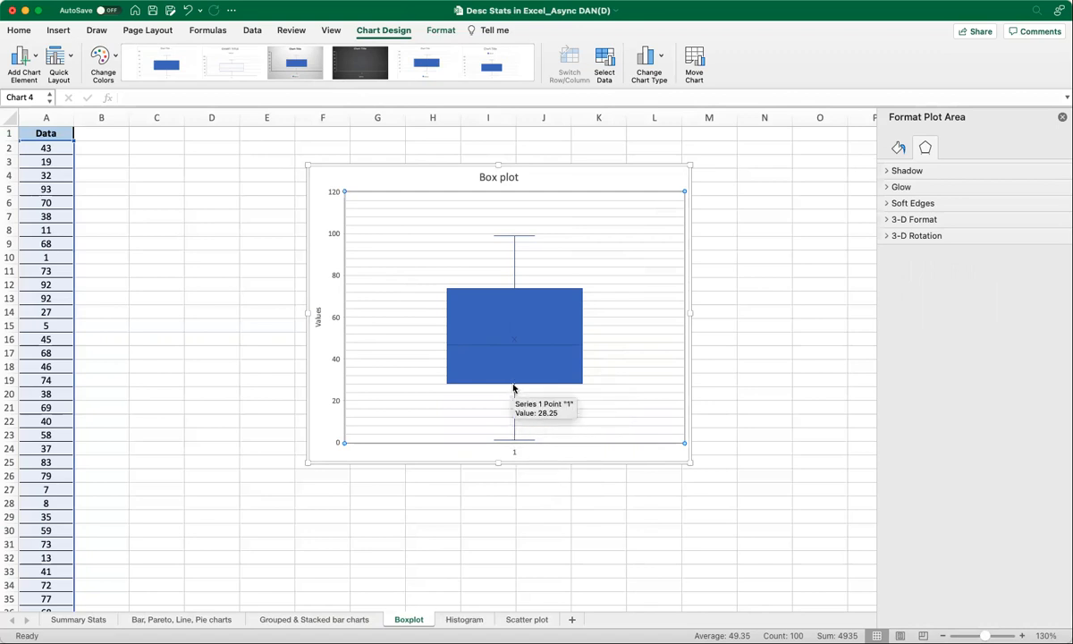
mouse_move(513, 346)
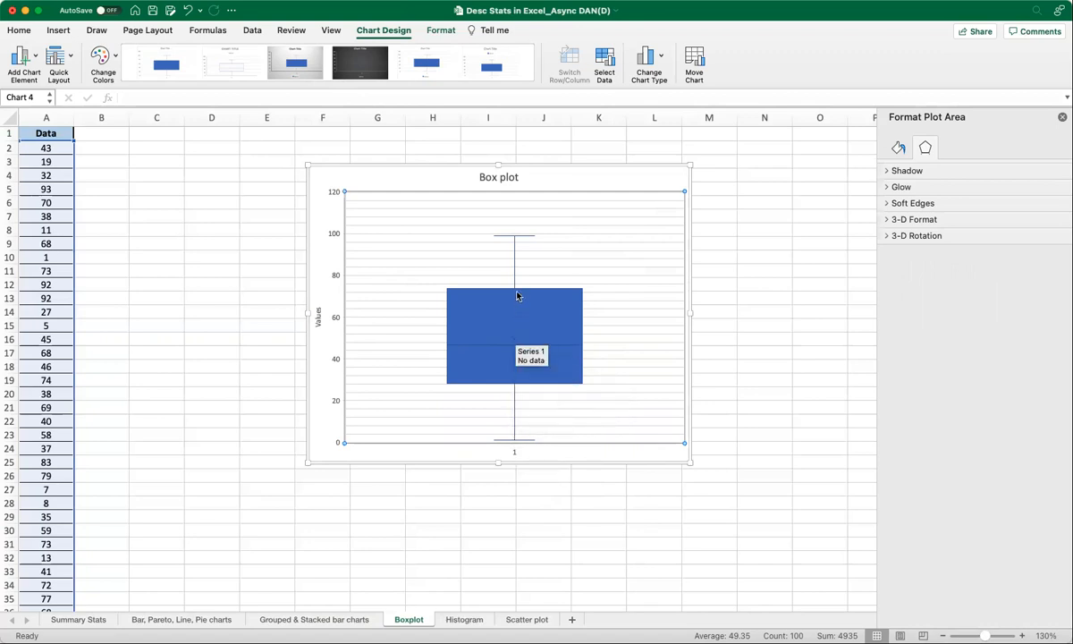
mouse_move(513, 239)
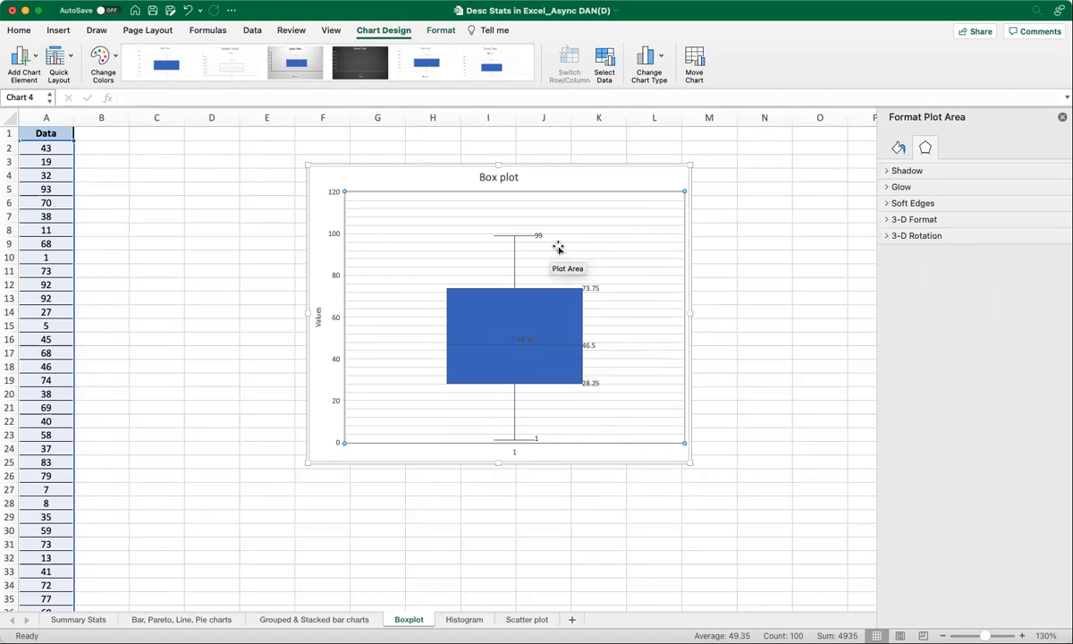
mouse_move(596, 347)
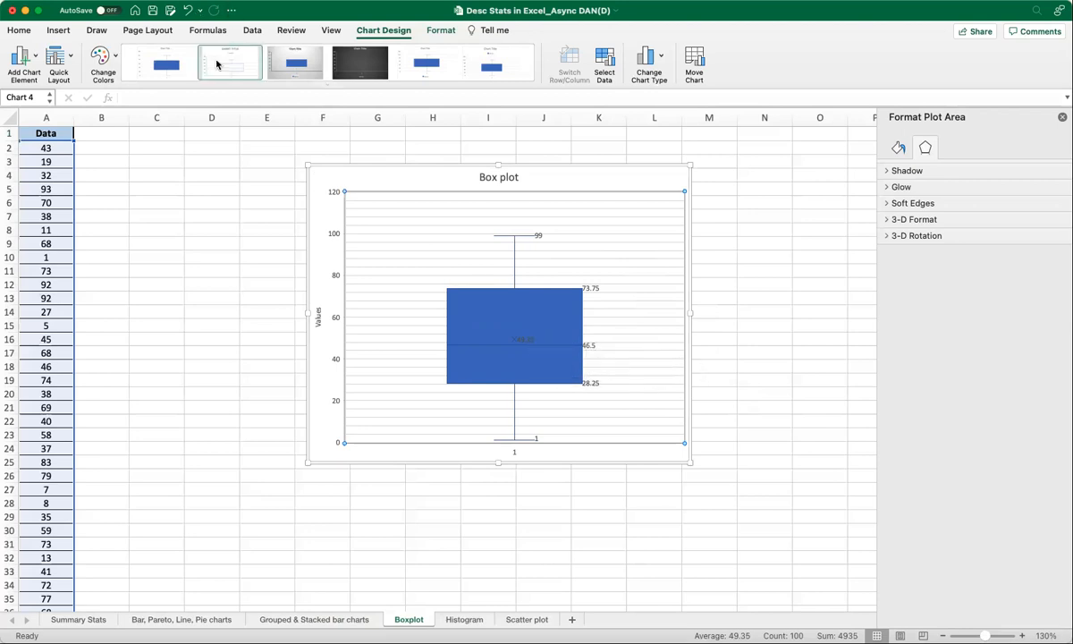
Apply the outlined chart style with uppercase title and delete the horizontal axis.
left_click(327, 84)
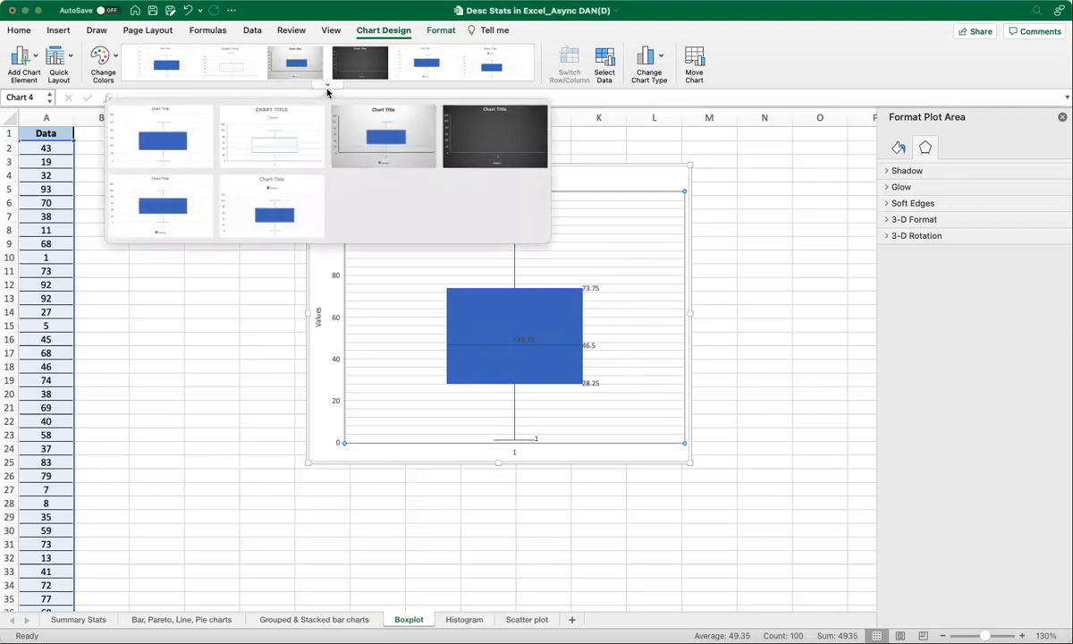
left_click(292, 131)
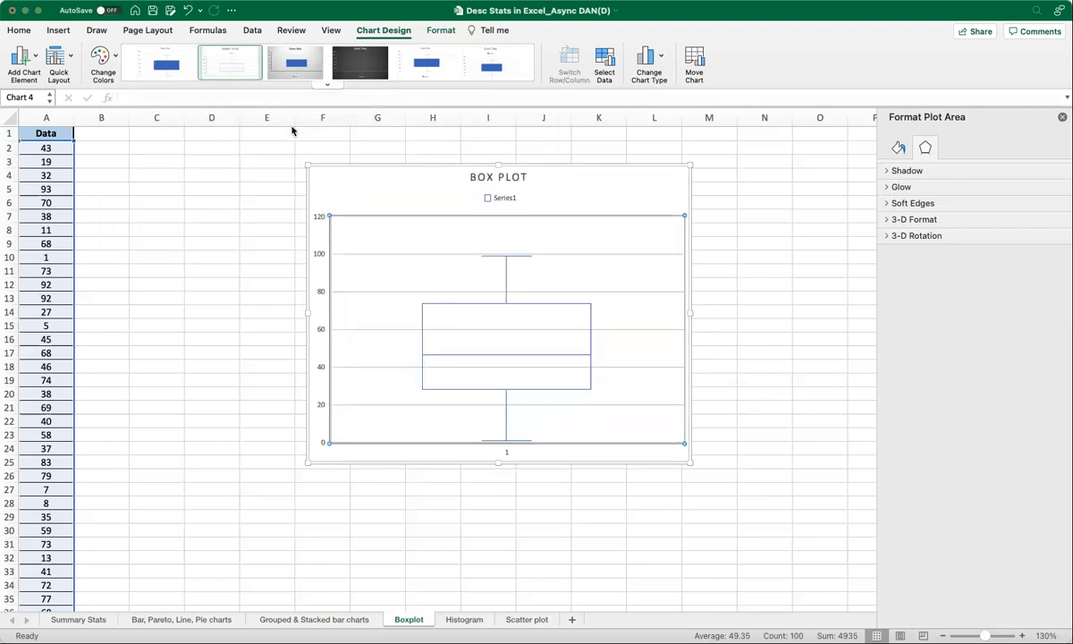
left_click(508, 452)
key("Delete")
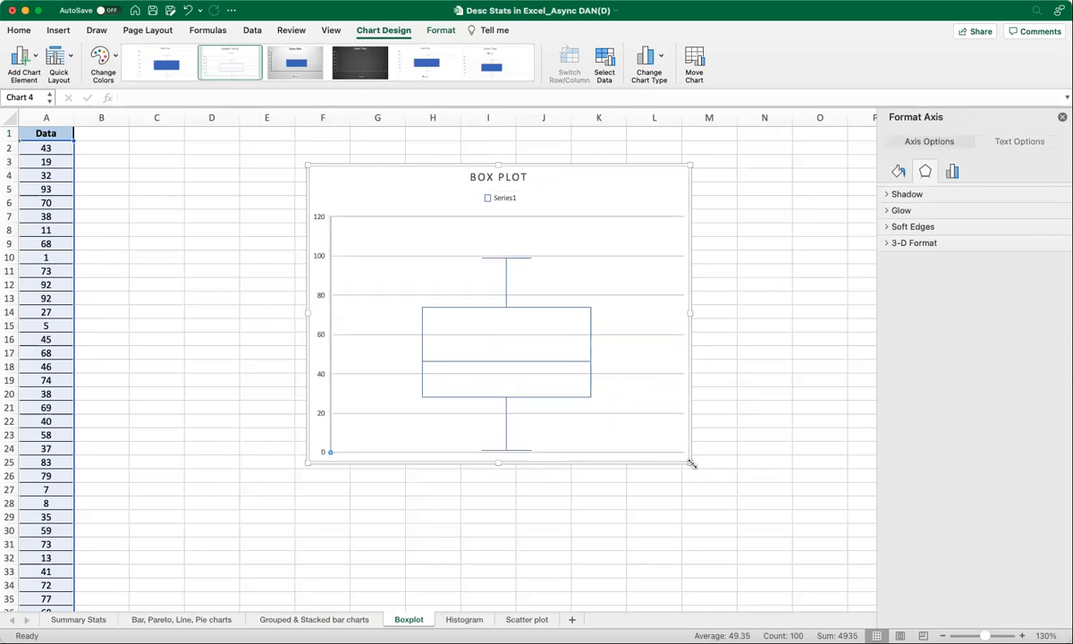
Delete the whole box plot chart.
left_click(568, 169)
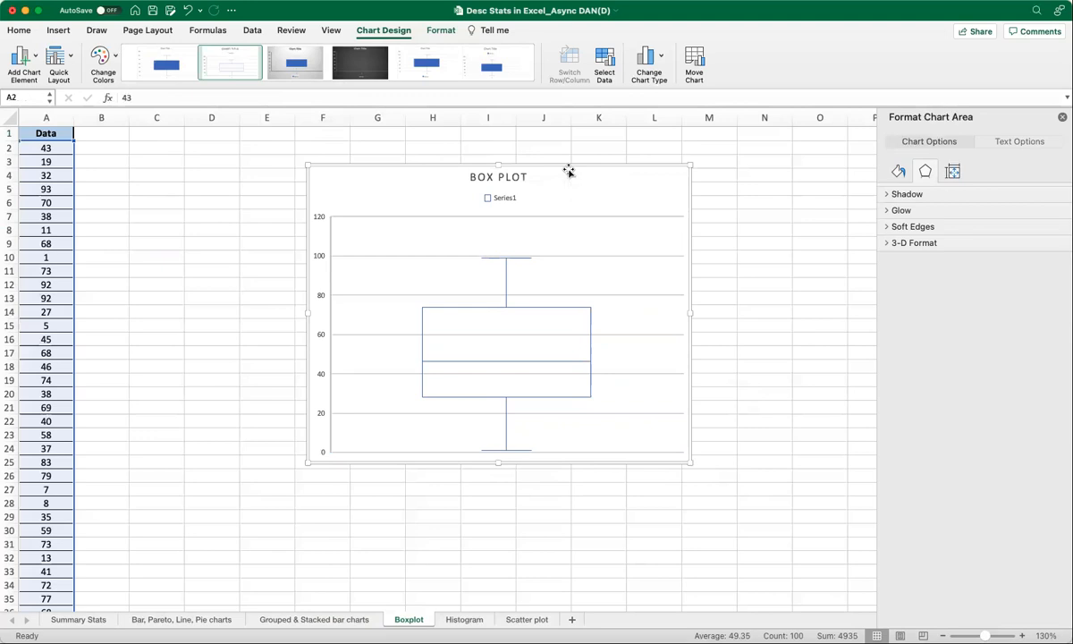
key("Delete")
left_click(568, 171)
Select the data in A2:A101 and insert a new Box and Whisker chart.
left_click(40, 151)
key("super+shift+Down")
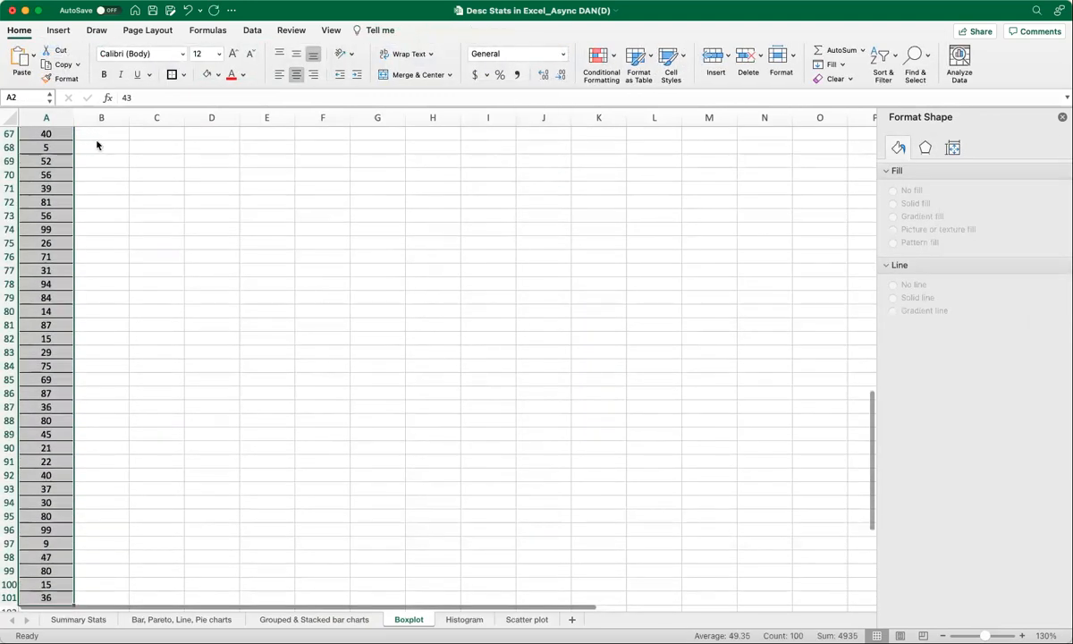
left_click(59, 32)
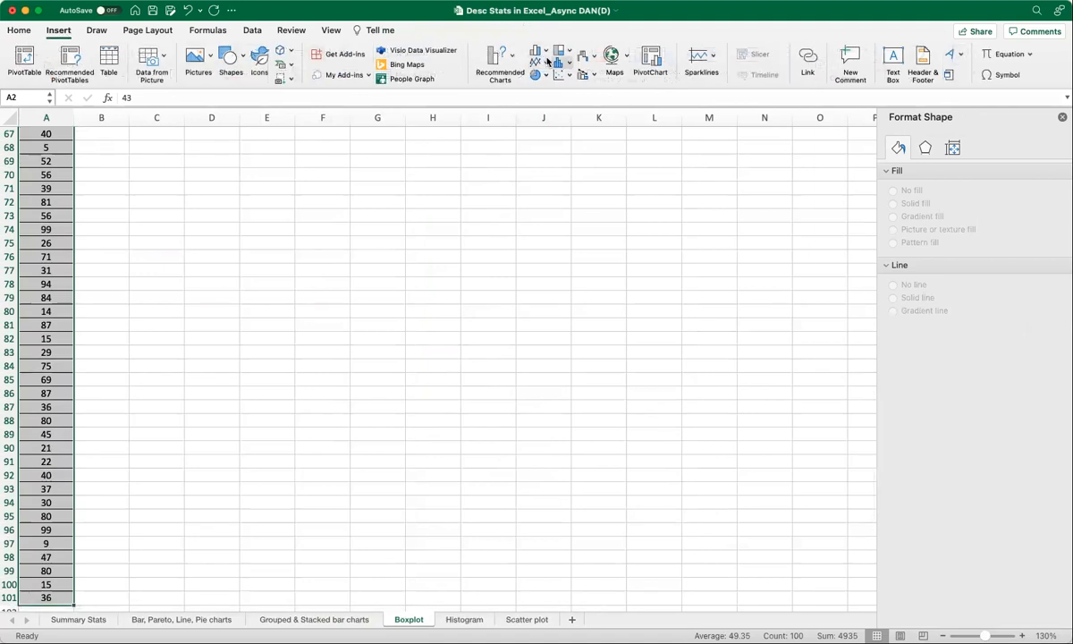
left_click(583, 191)
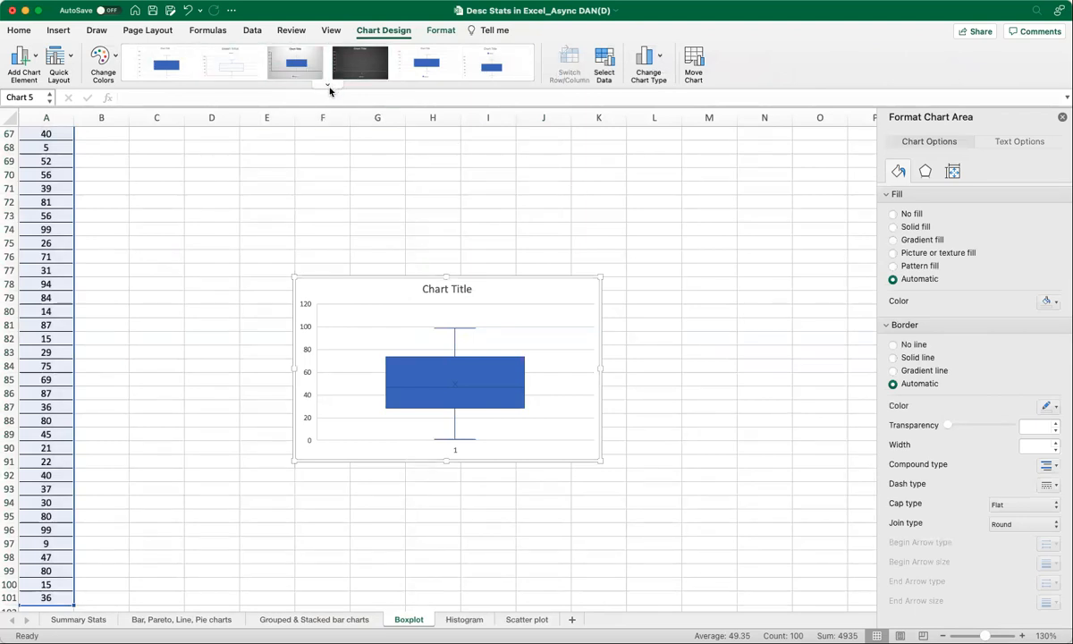
Apply the outlined chart style with uppercase title and enlarge the chart upward and leftward.
left_click(328, 87)
left_click(287, 131)
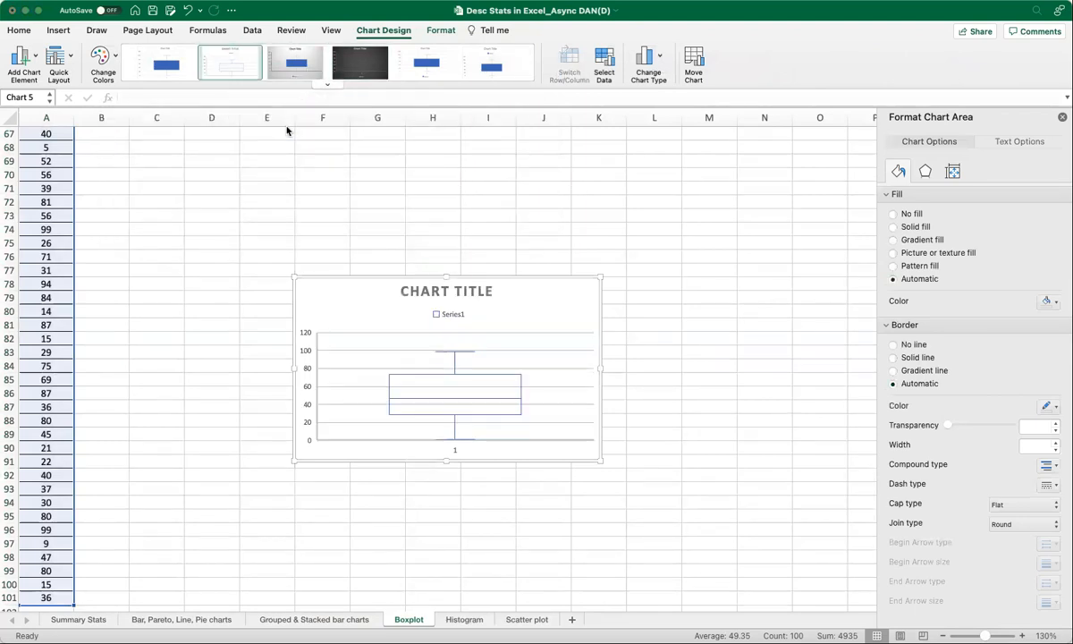
left_click_drag(292, 270, 237, 148)
Title the chart BOX PLOT.
left_click(418, 161)
left_click_drag(371, 162, 457, 164)
type("BOX PLOT")
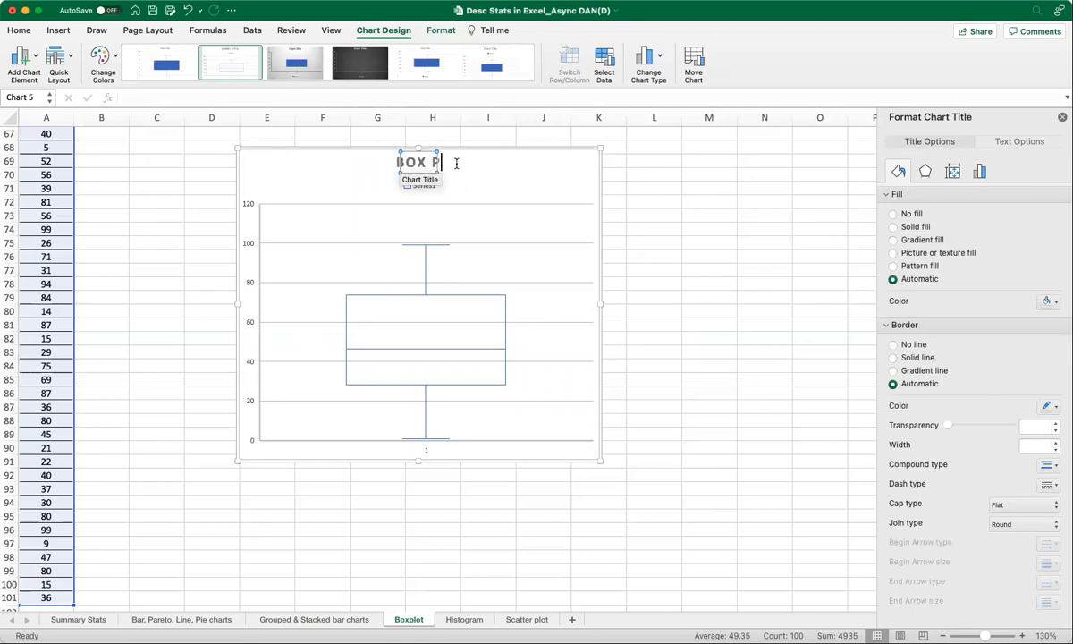
Remove the Series1 legend from the box plot.
left_click(493, 177)
left_click(424, 188)
left_click(33, 58)
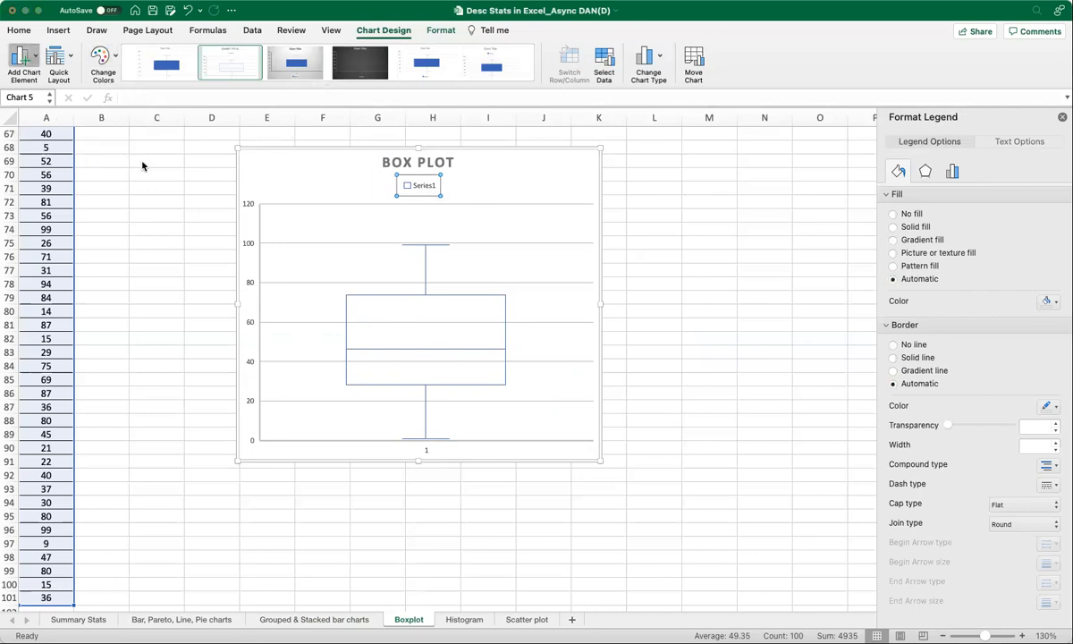
left_click(141, 166)
left_click(27, 59)
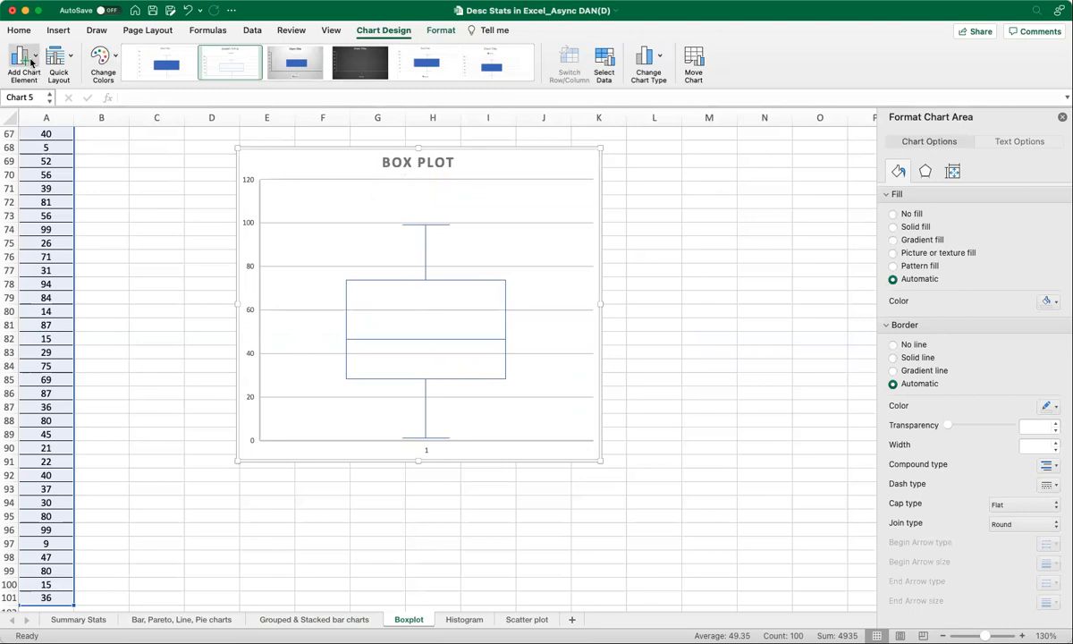
Add a vertical axis title to the box plot reading Values.
left_click(176, 124)
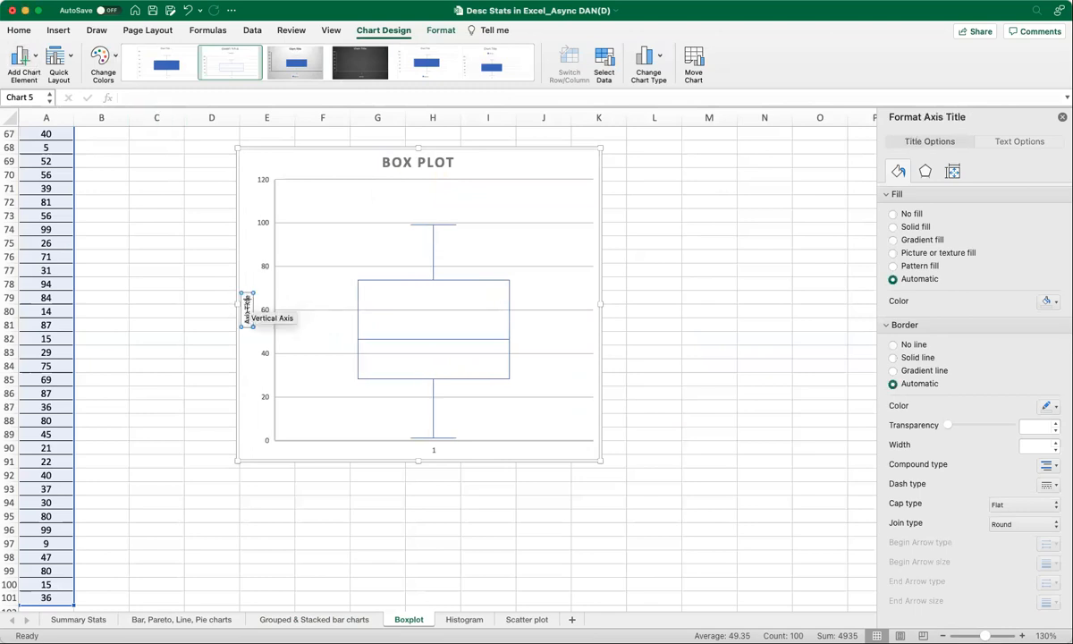
key("BackSpace")
type("Values")
Add data labels to the box plot and switch its colour palette to orange.
left_click(351, 158)
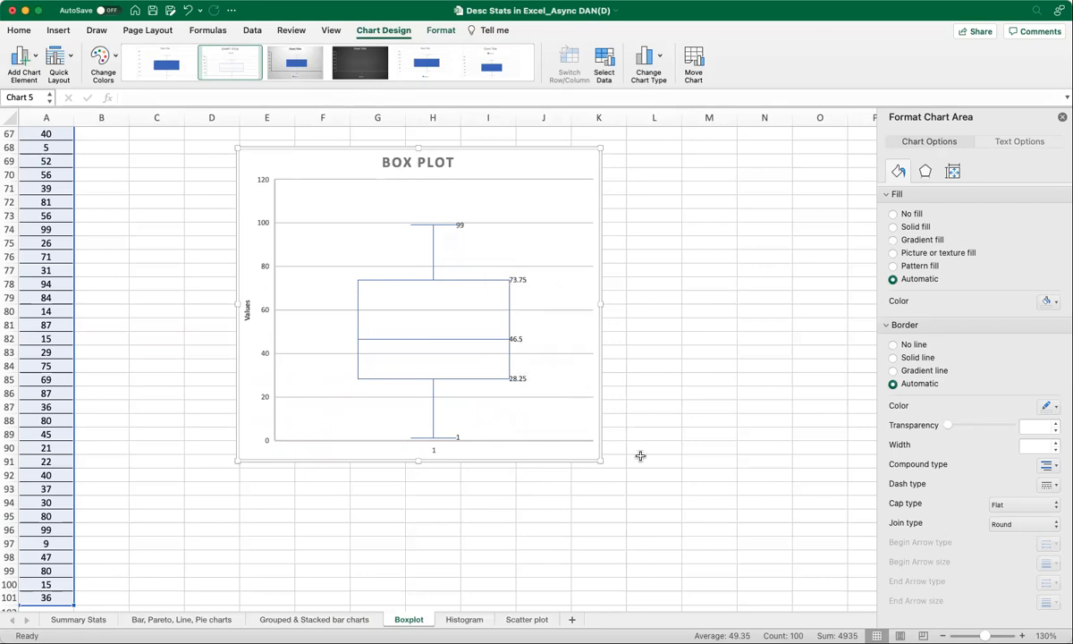
left_click(117, 144)
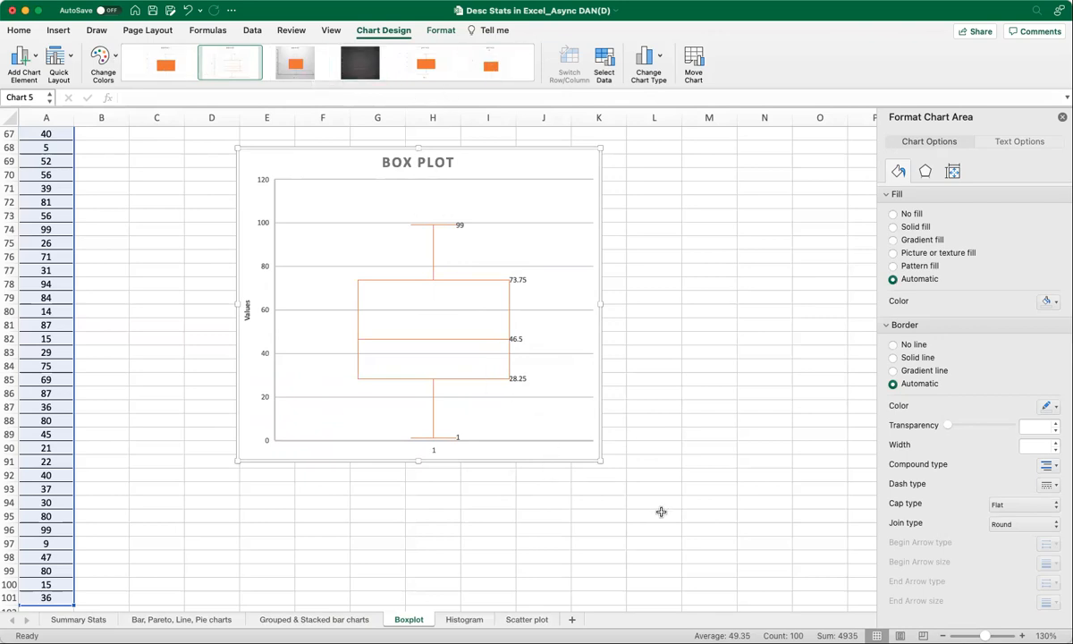
Move the box plot up so it sits beside the top of the Data column.
scroll(629, 477, "up", 10)
scroll(581, 465, "down", 5)
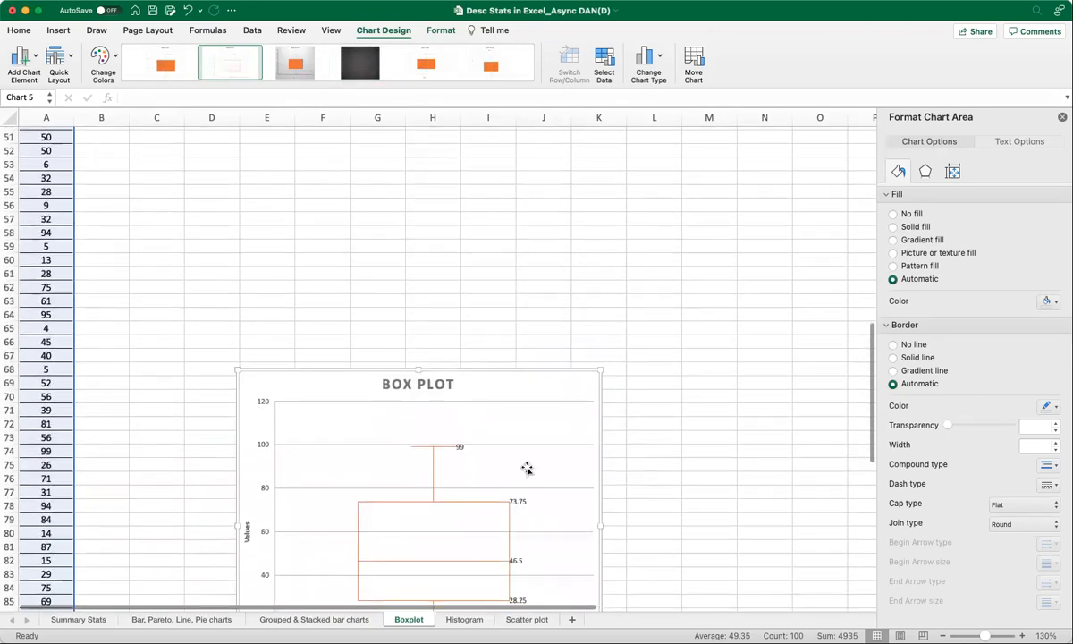
left_click_drag(338, 373, 266, 120)
scroll(702, 348, "up", 6)
left_click_drag(244, 362, 214, 146)
scroll(573, 366, "up", 8)
left_click(380, 494)
left_click_drag(398, 461, 388, 136)
scroll(570, 337, "up", 3)
left_click_drag(418, 245, 412, 146)
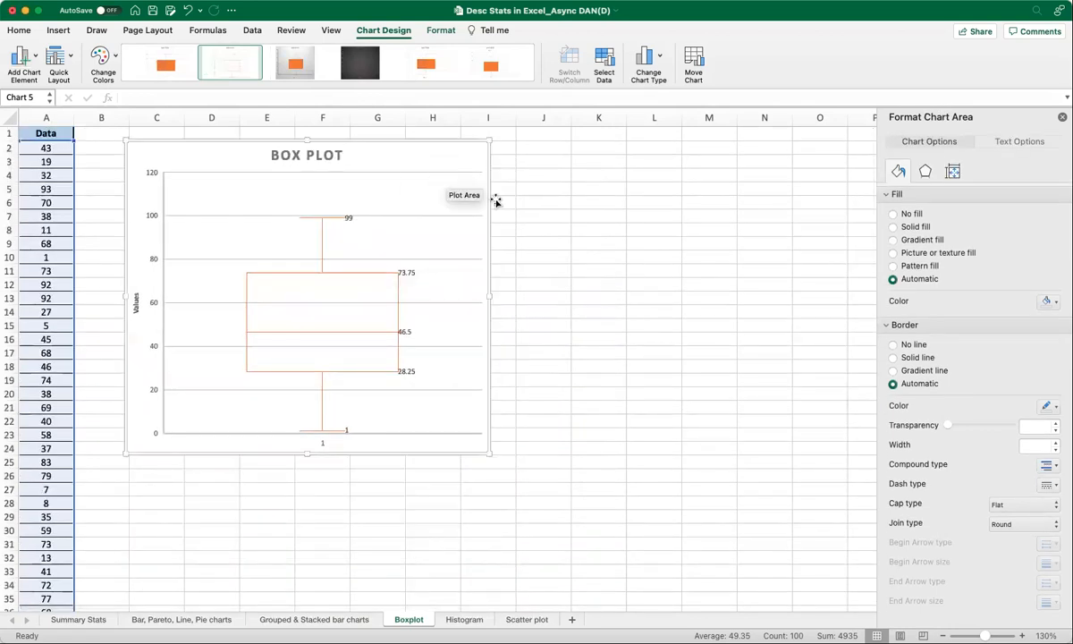
left_click(555, 239)
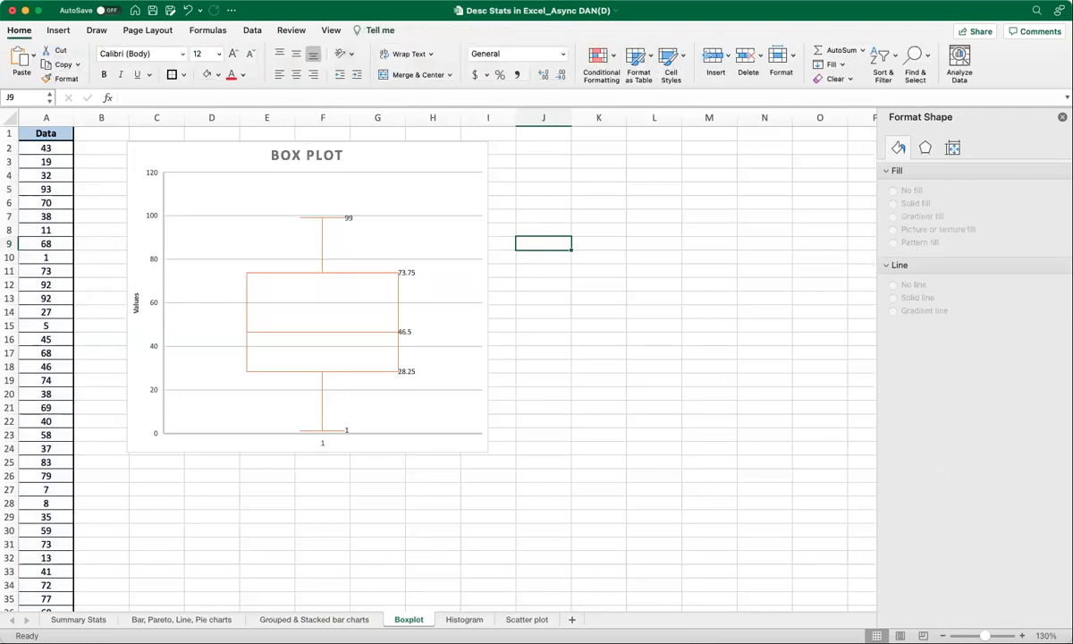
On the Scatter plot sheet, insert a scatter chart of B1:C21 and enlarge it.
left_click(527, 620)
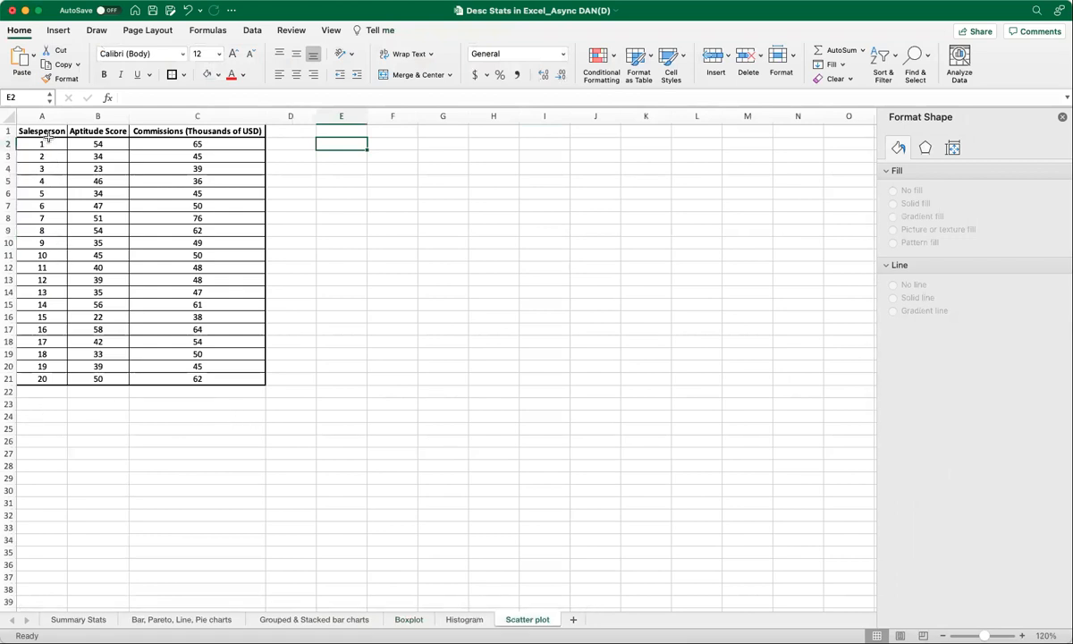
left_click(1062, 118)
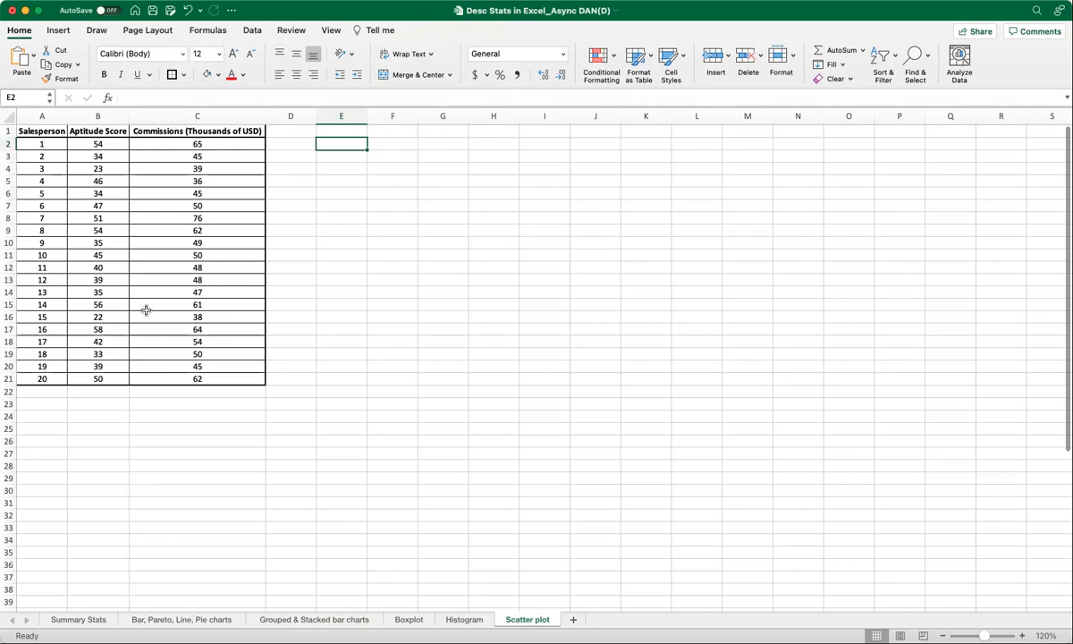
left_click_drag(99, 131, 176, 378)
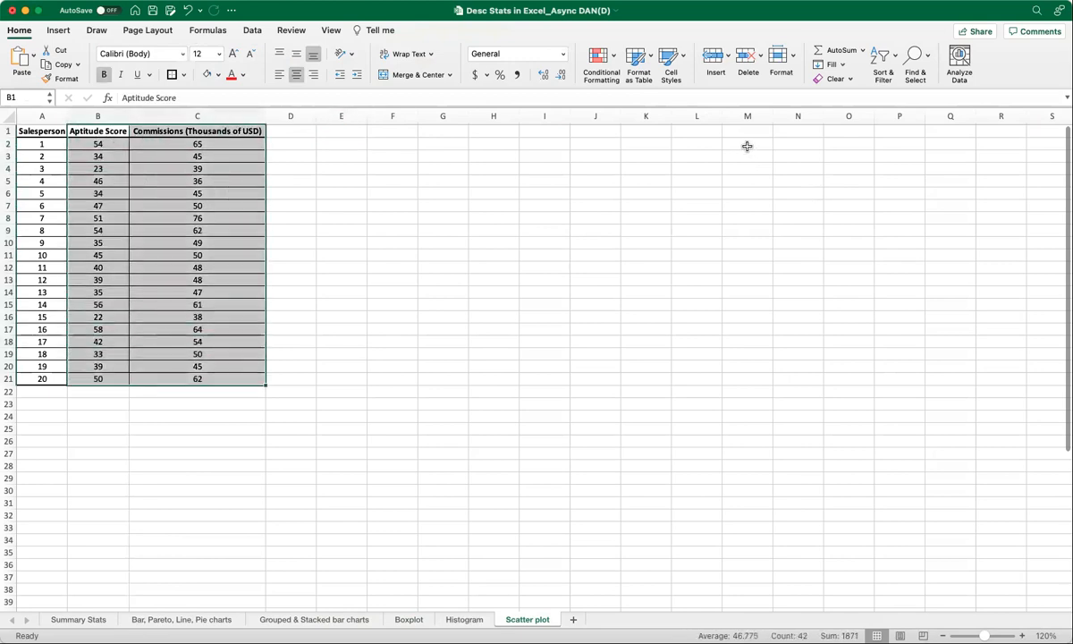
left_click(58, 31)
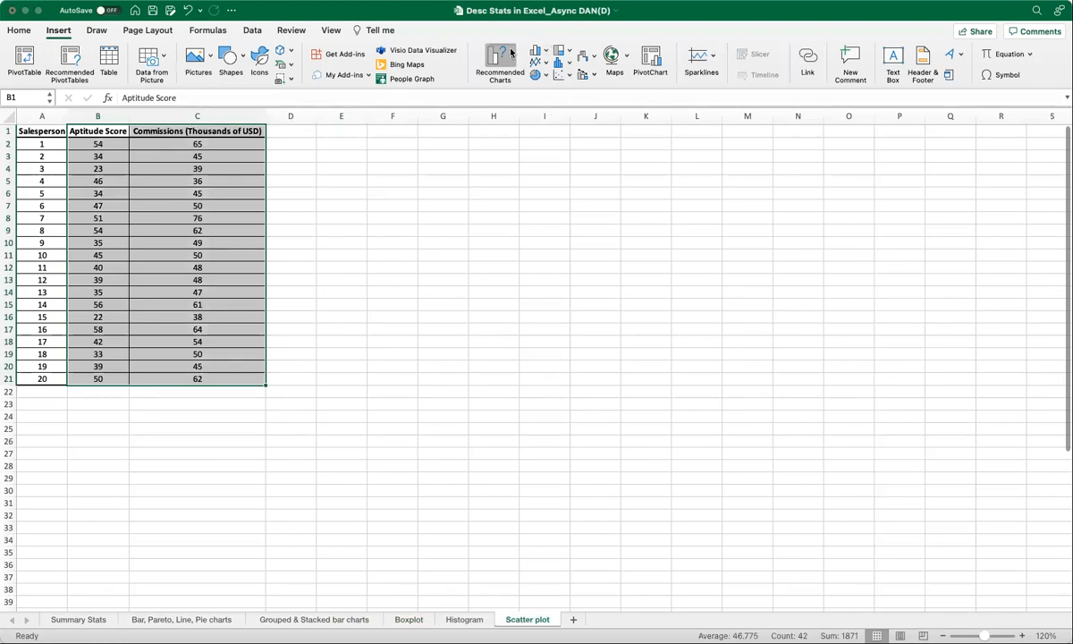
left_click(570, 80)
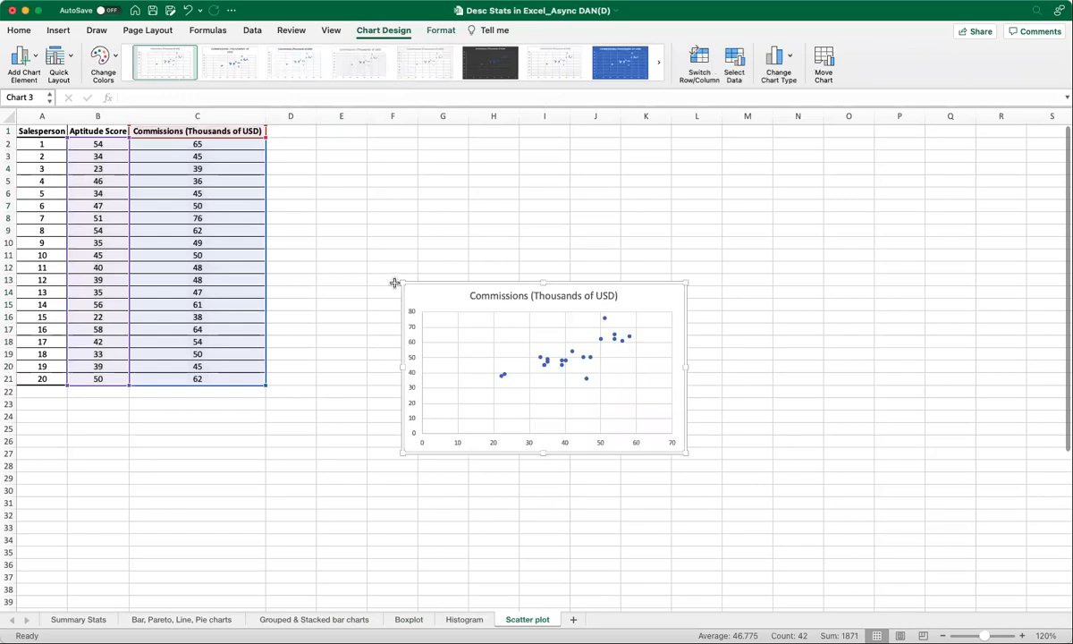
left_click_drag(402, 282, 375, 215)
left_click_drag(685, 453, 747, 472)
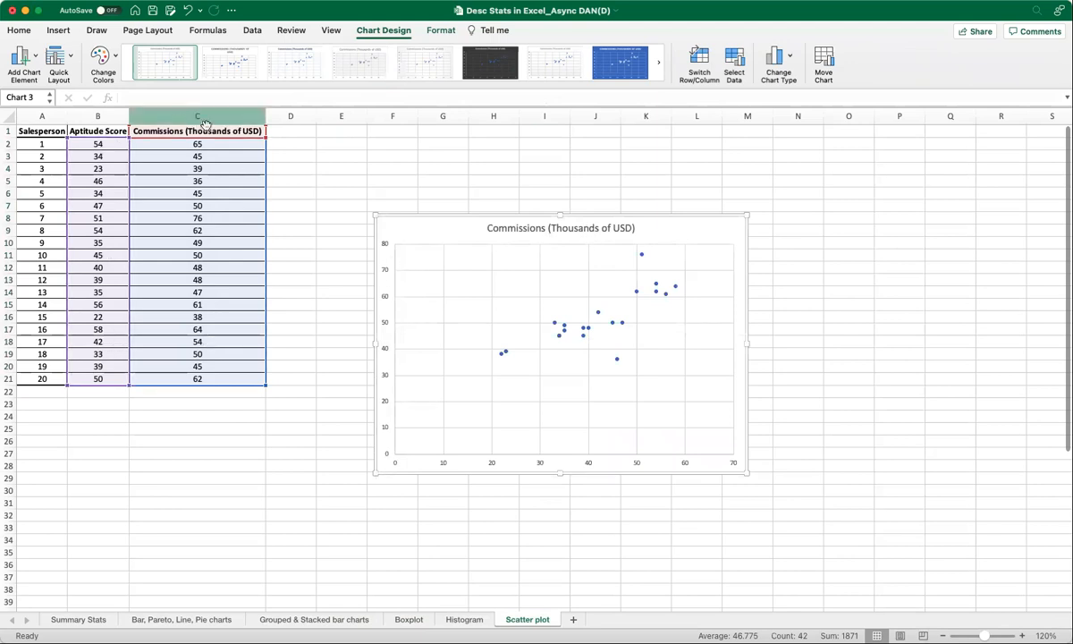
Add a horizontal axis title reading Aptitude Score to the scatter chart.
left_click(39, 73)
left_click(215, 99)
left_click(555, 449)
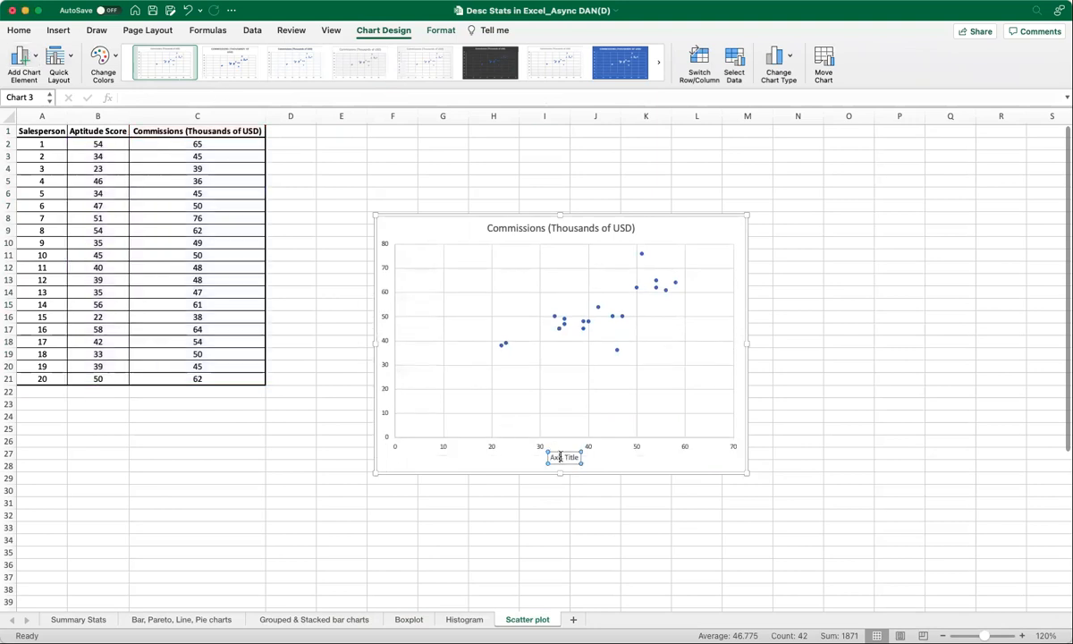
type("Aptitude Score")
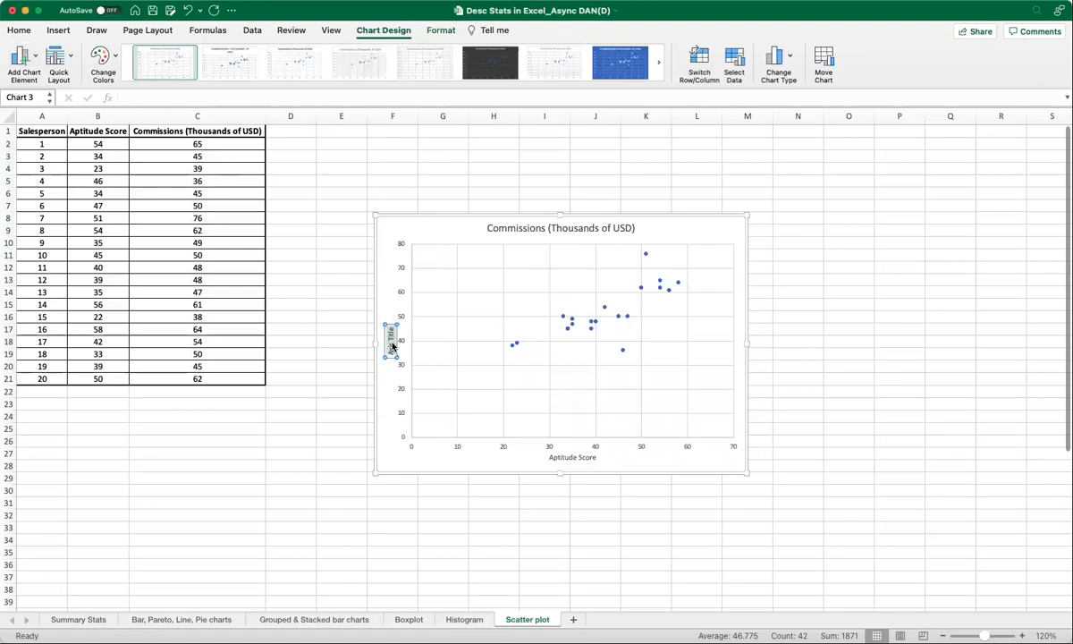
Title the vertical axis Commissions (in '000s USD).
type("Commissions (In '000s USD)")
Retitle the scatter chart Relationship between Aptitude score and Commissions of Salespersons.
left_click(508, 232)
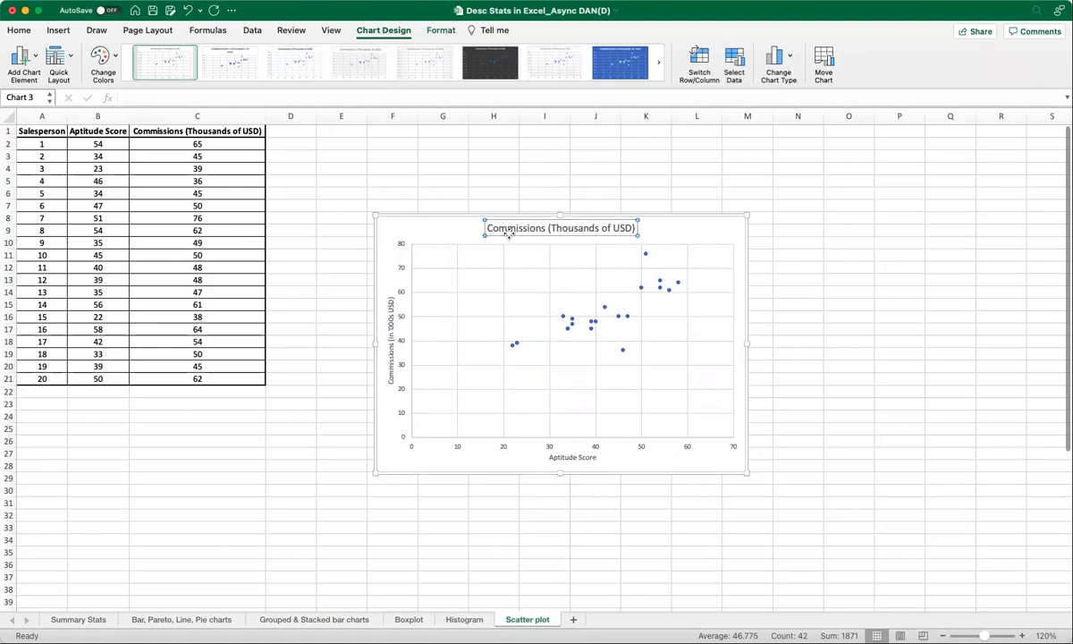
double_click(508, 231)
left_click_drag(487, 229, 642, 232)
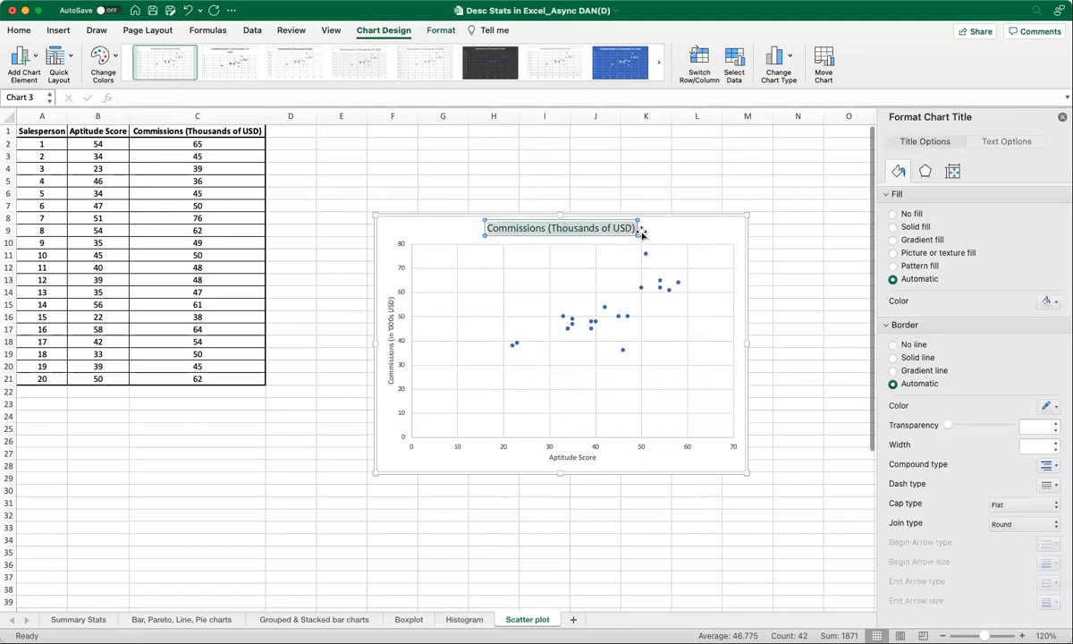
type("Relationship")
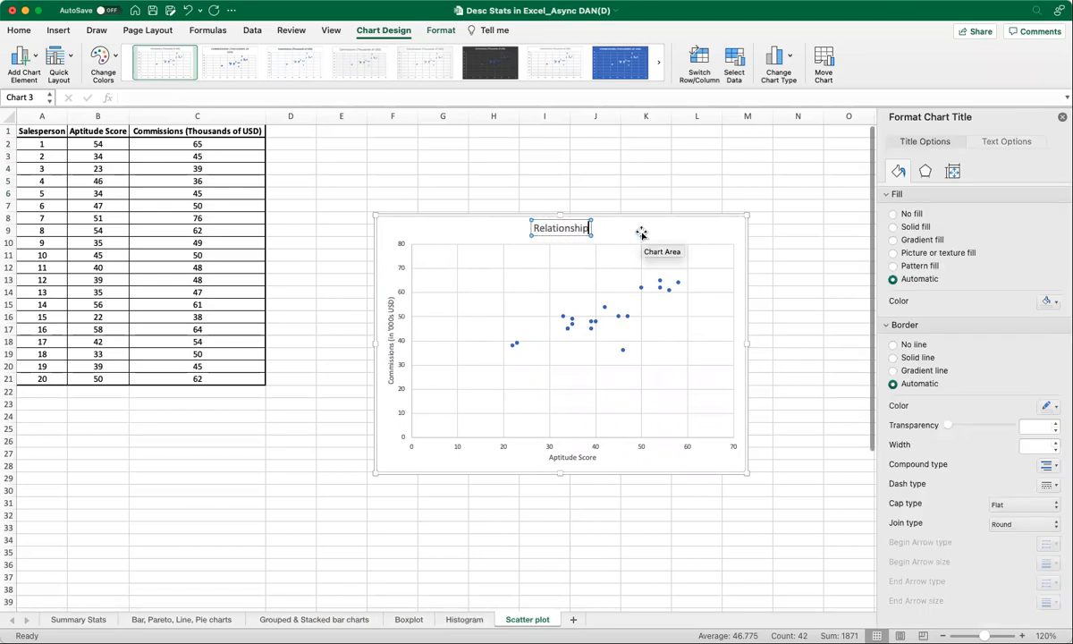
type(" between Aptitude score and Commissions of Salespersons")
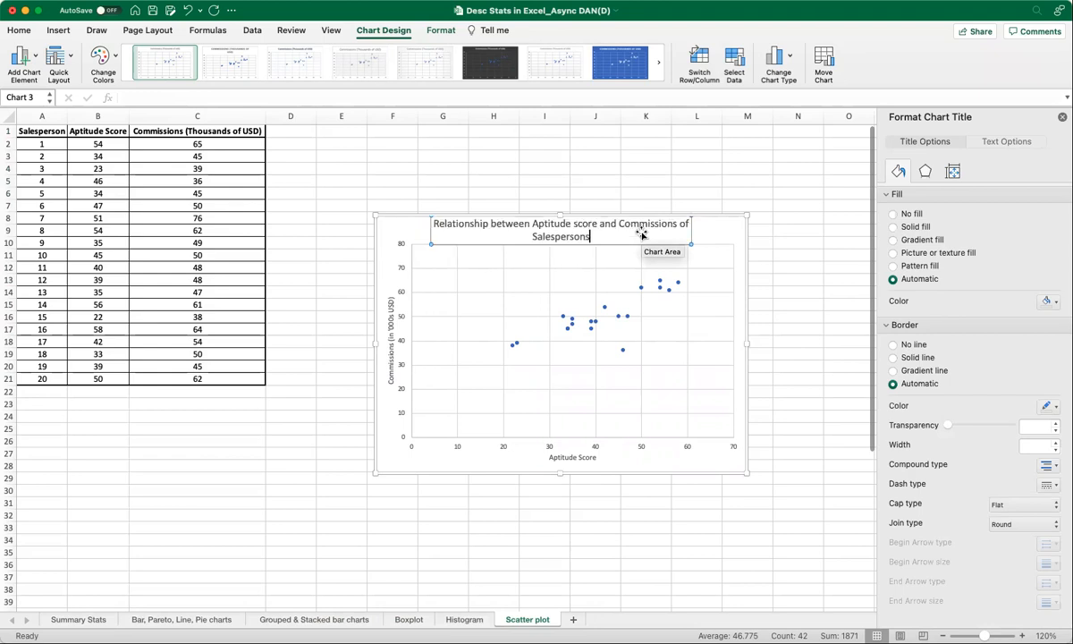
left_click(711, 234)
left_click(812, 264)
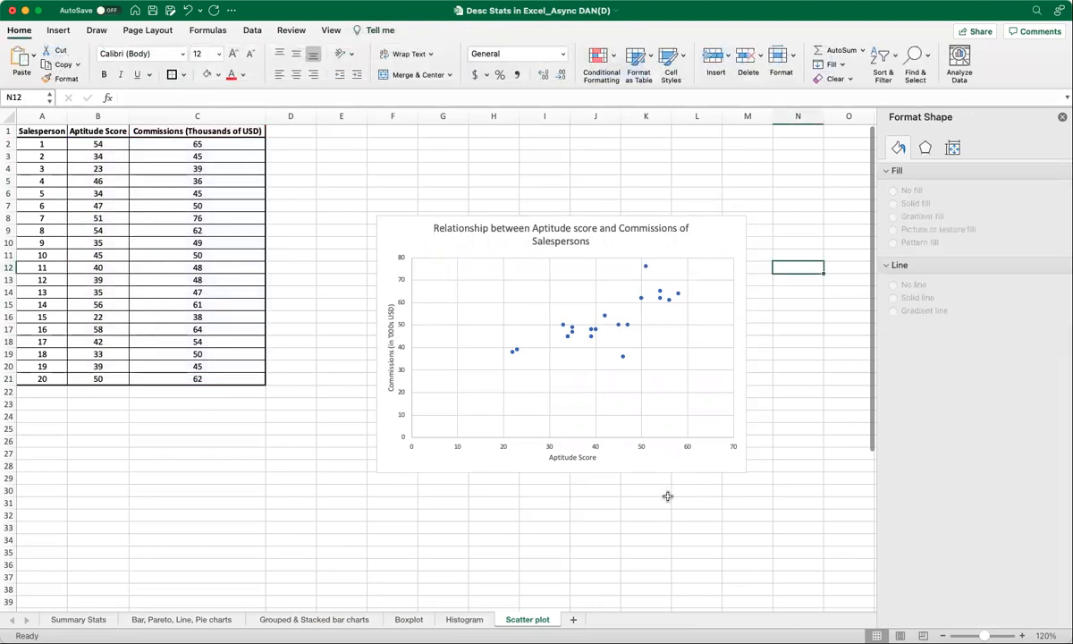
Change the scatter chart's colour palette so the markers turn green.
left_click(474, 267)
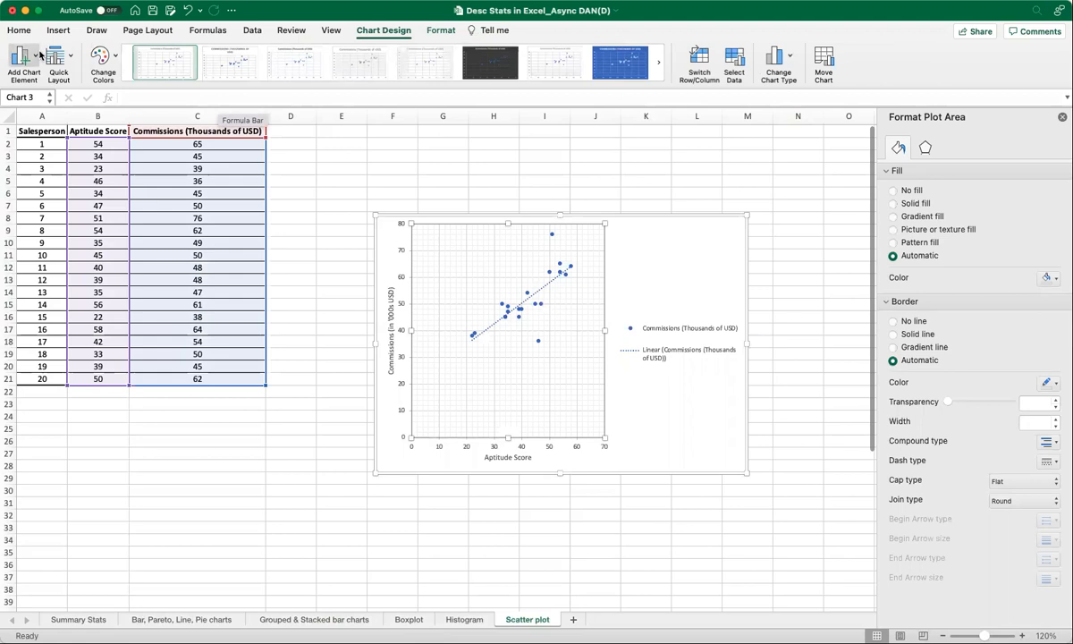
key("super+z")
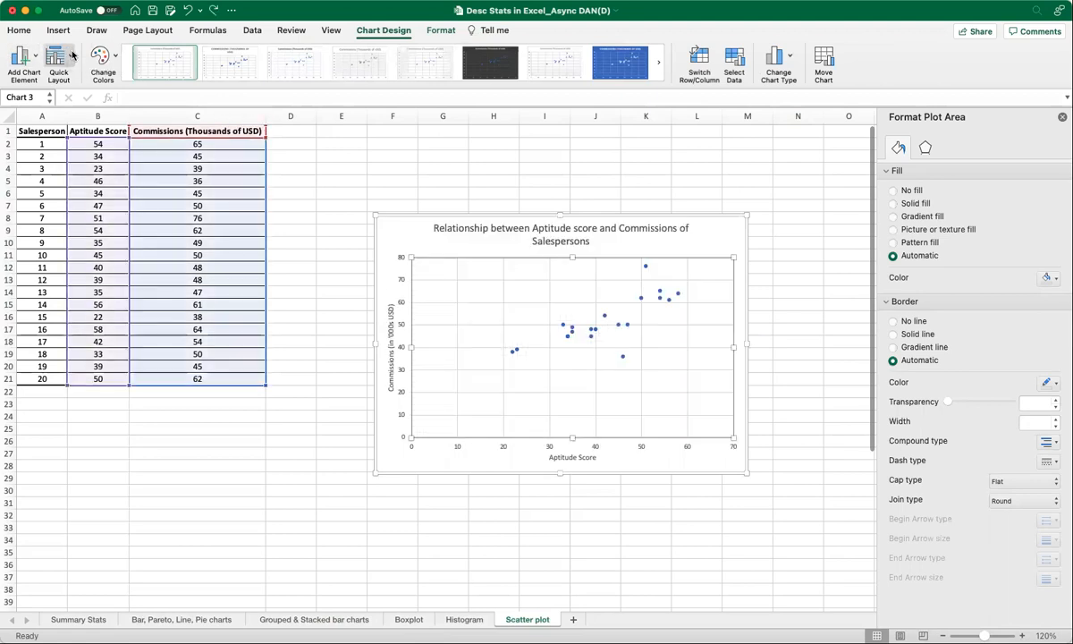
left_click(107, 63)
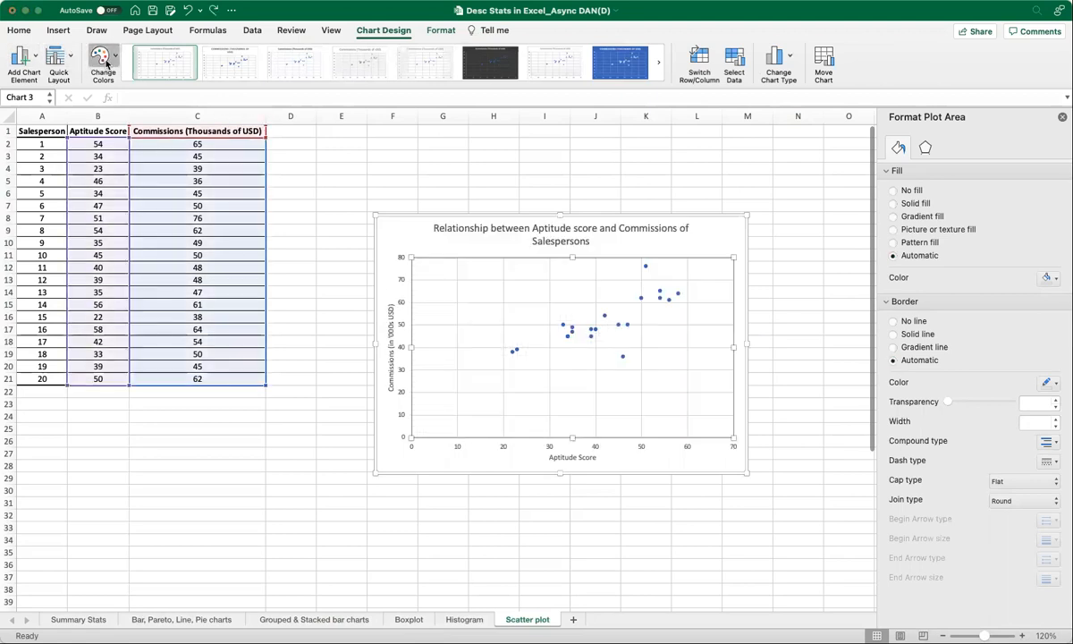
left_click(149, 183)
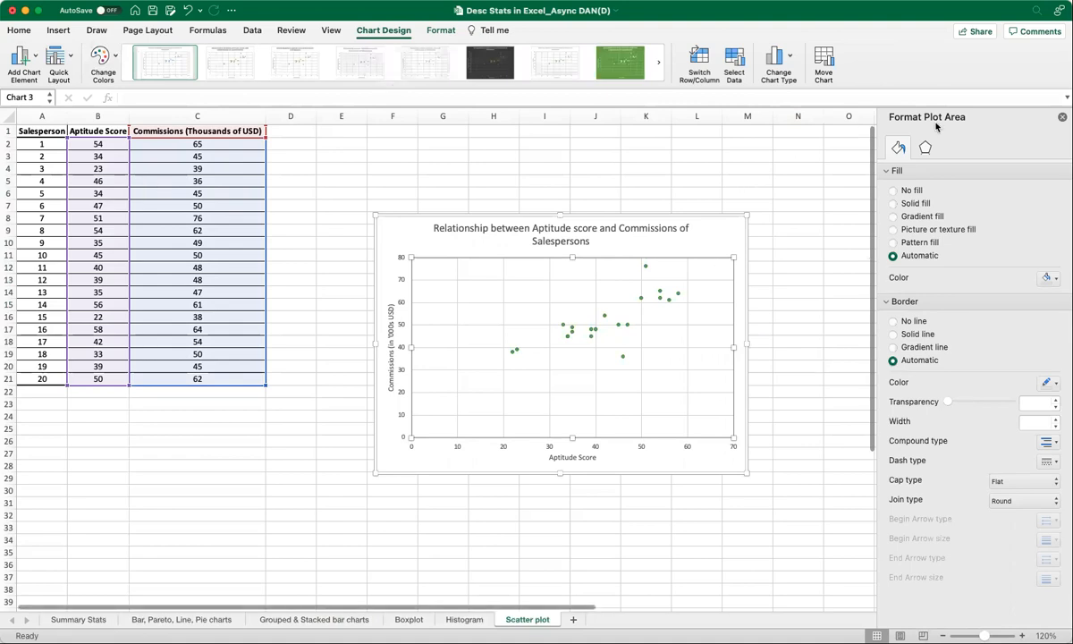
left_click(1061, 119)
left_click(899, 291)
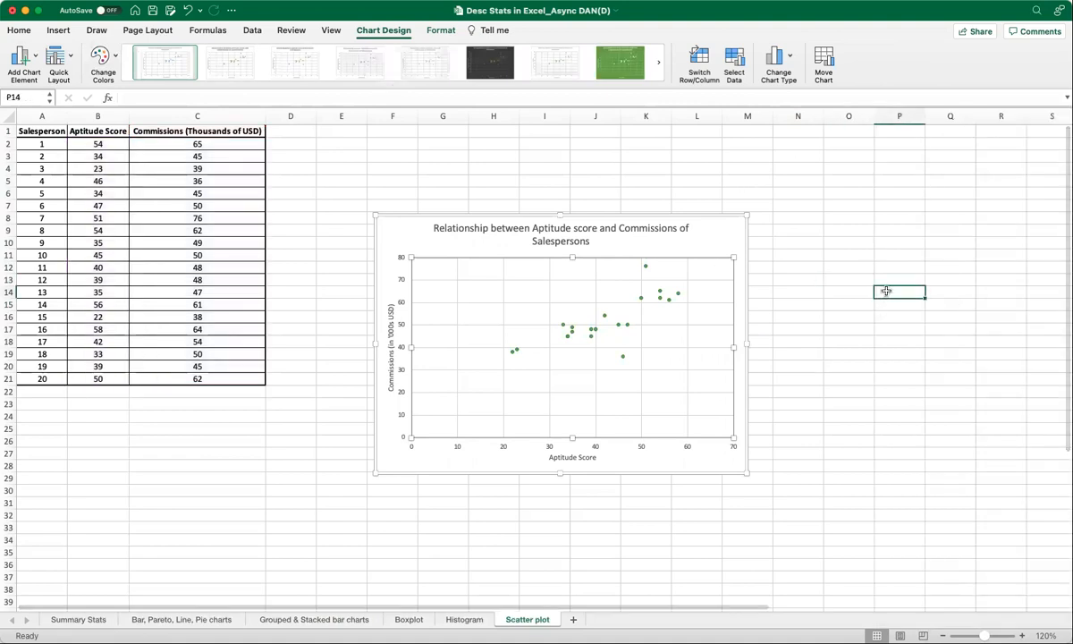
left_click(412, 238)
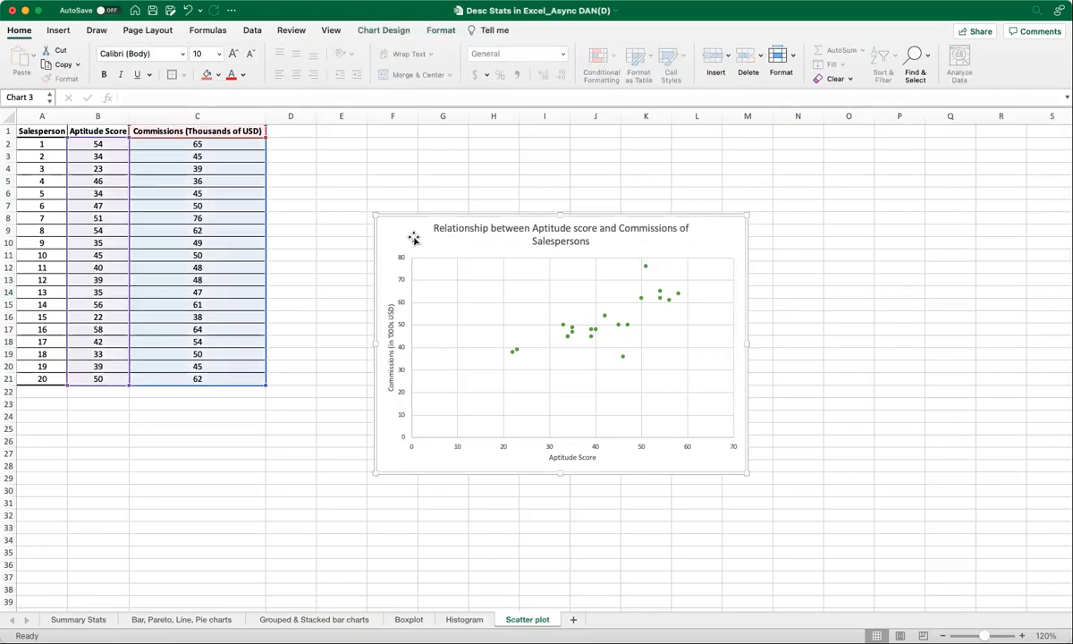